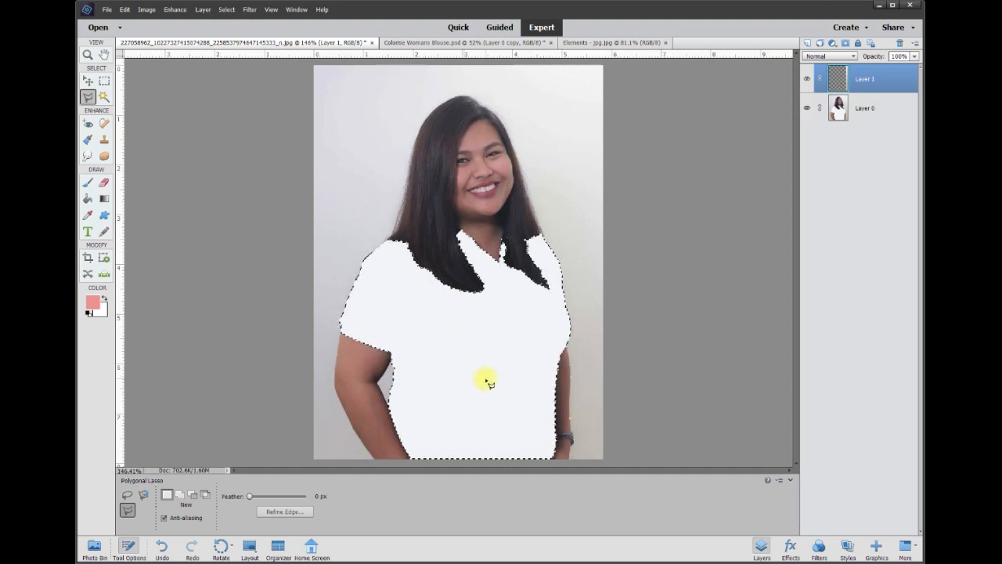
Step: Make Colorise Womans Blouse.psd the active document
click(451, 44)
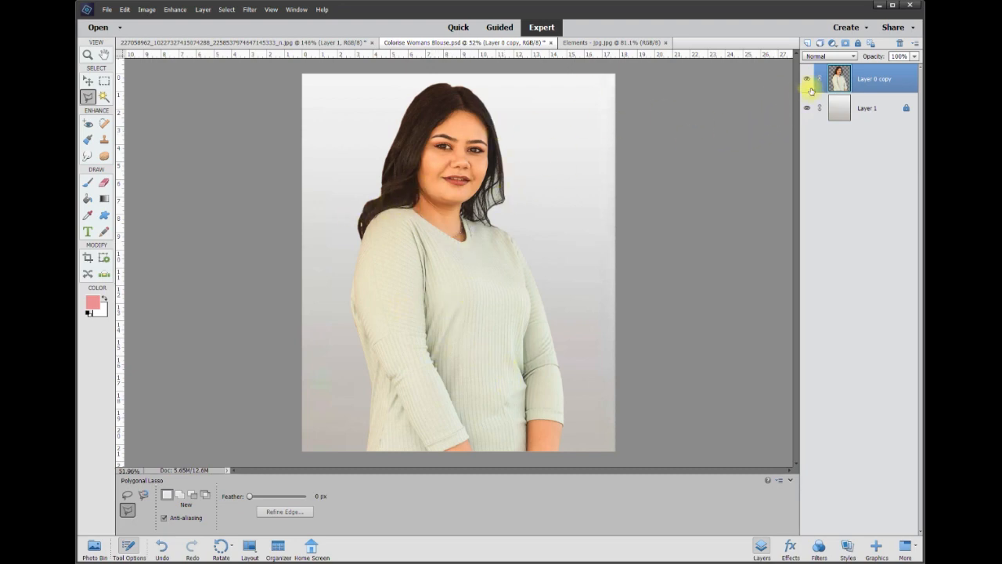
click(291, 42)
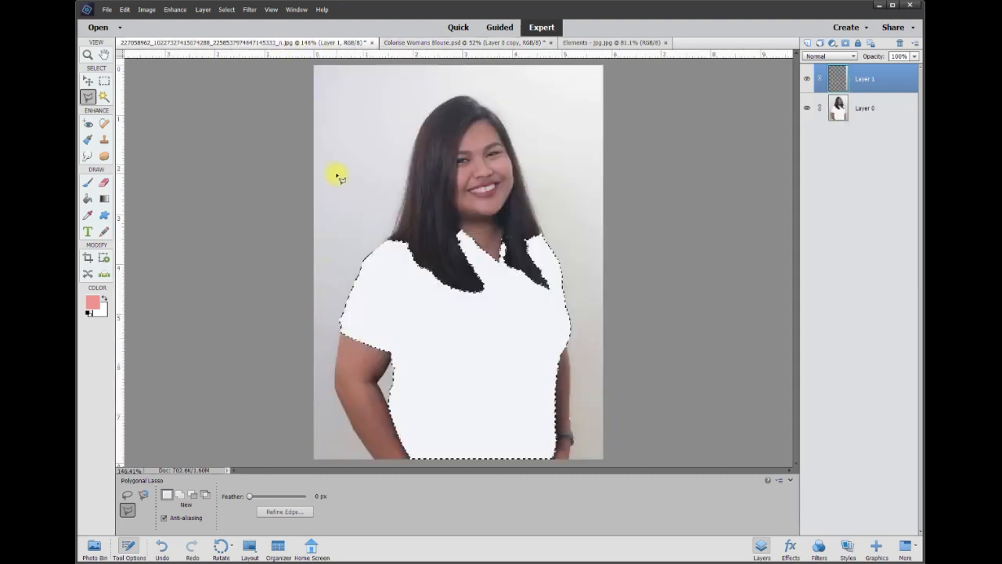
click(461, 43)
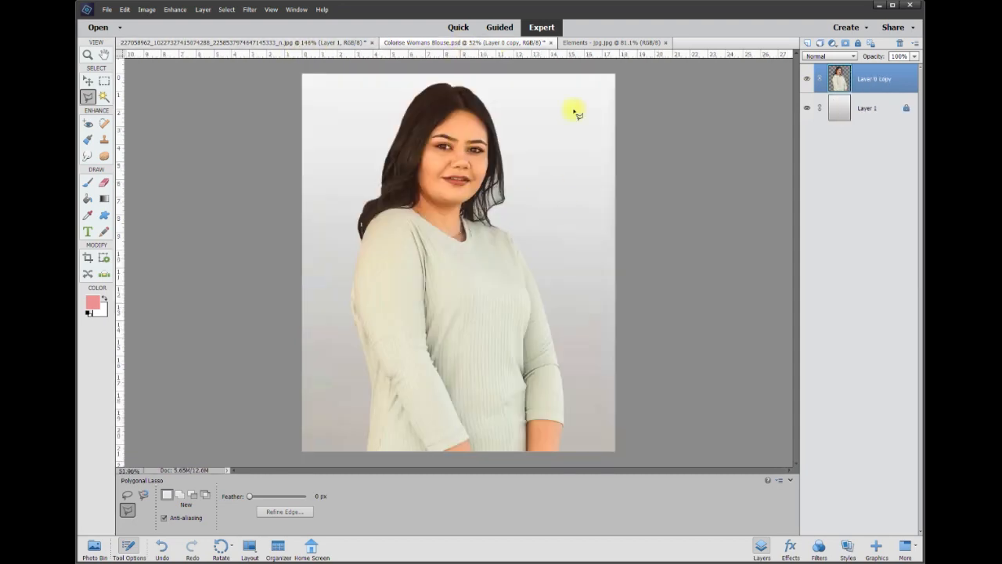
Step: Toggle the woman's cutout layer off and on to check it against the gradient background
click(807, 79)
click(808, 79)
click(808, 79)
click(809, 79)
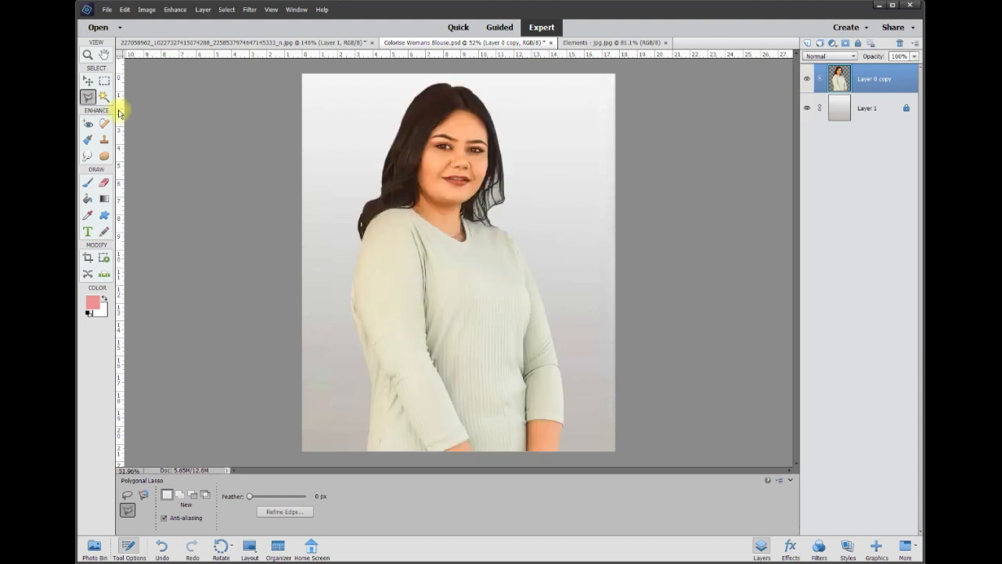
Step: Shift the woman's cutout slightly to the right on the backdrop with the Move tool
click(104, 184)
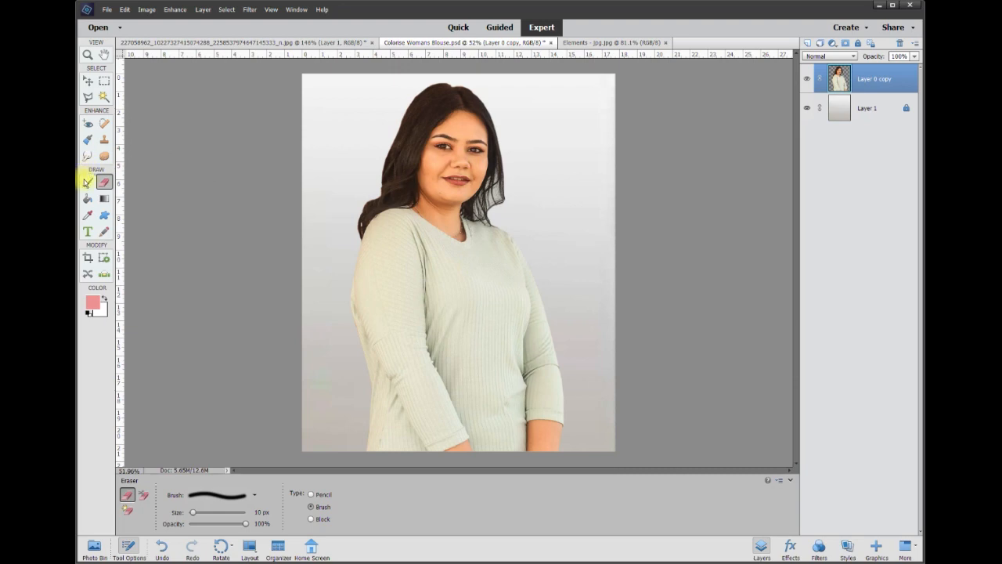
click(87, 97)
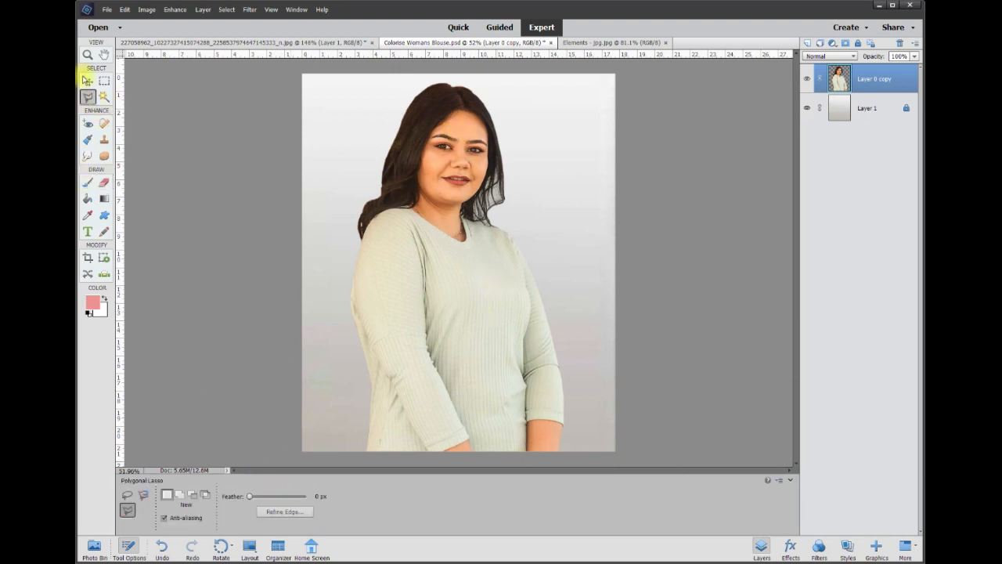
click(87, 80)
drag(475, 237, 475, 259)
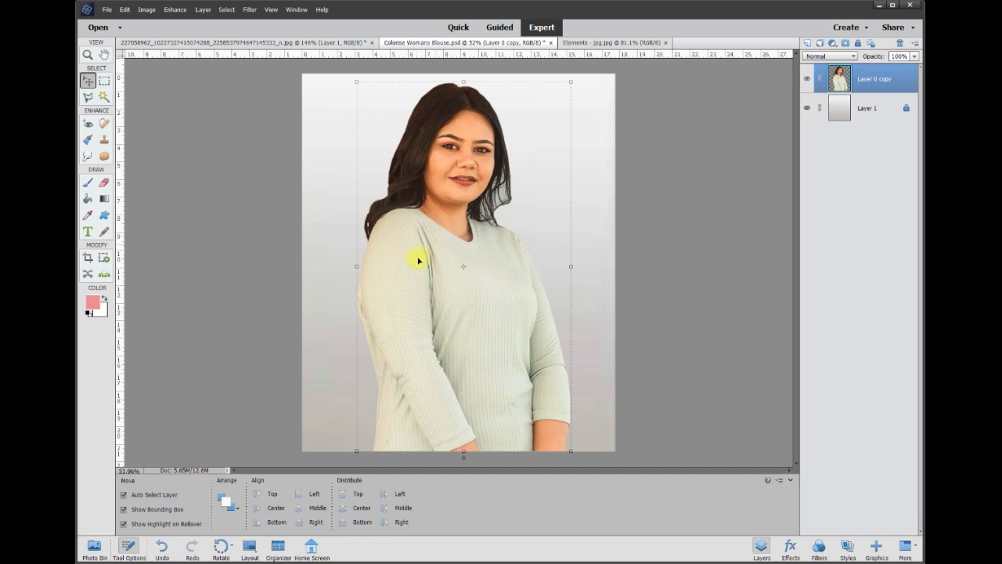
Step: Duplicate the Layer 0 copy layer with the woman, then hide the original Layer 0 copy
right_click(870, 83)
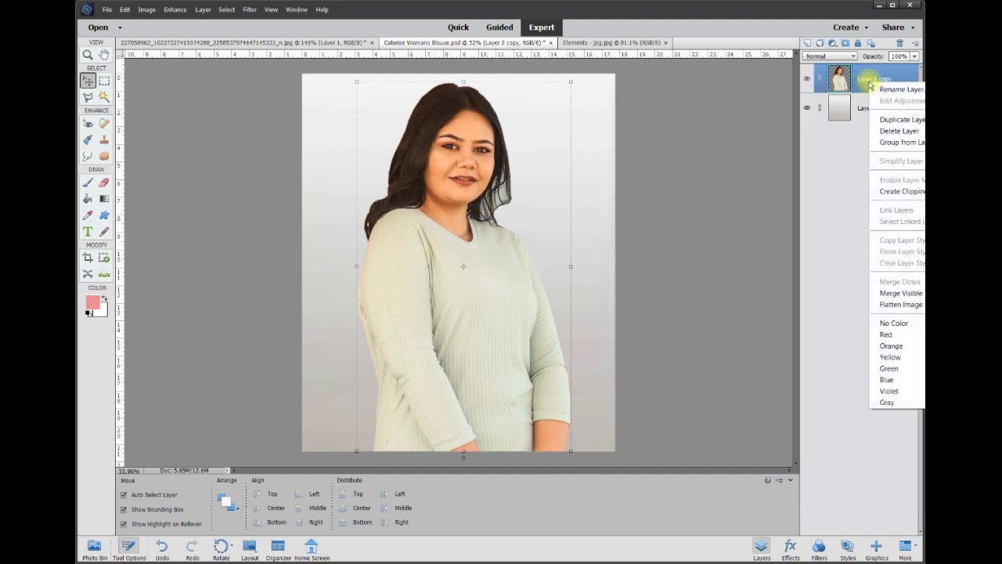
click(899, 119)
click(568, 130)
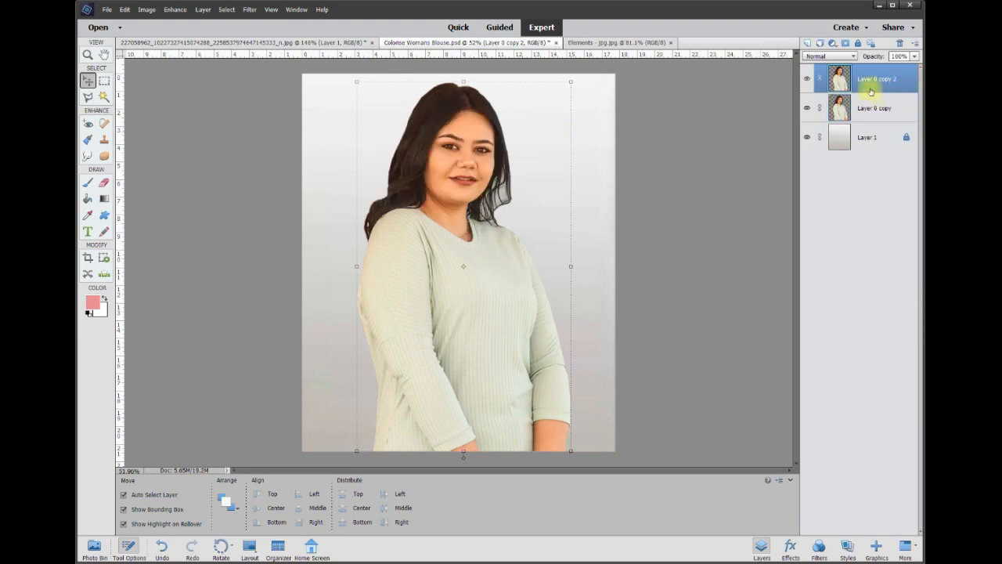
click(873, 112)
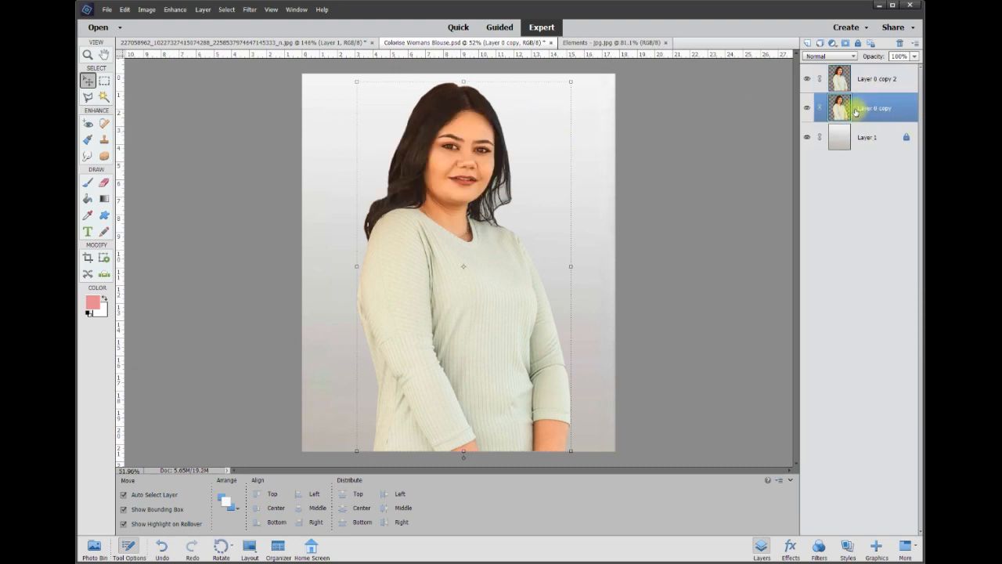
click(809, 109)
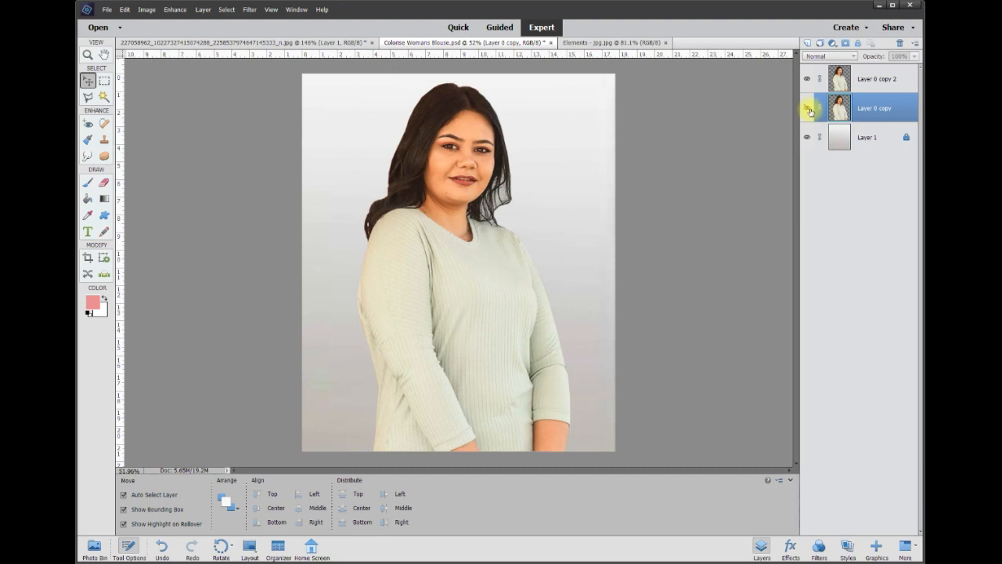
Step: Open the Hue/Saturation adjustment for the duplicated Layer 0 copy 2
click(864, 81)
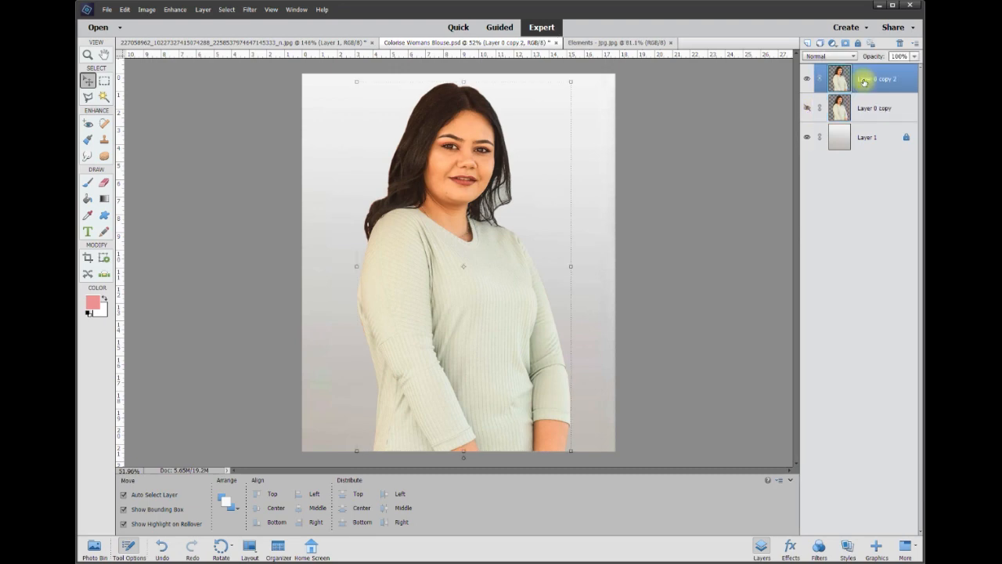
click(186, 12)
mouse_move(192, 129)
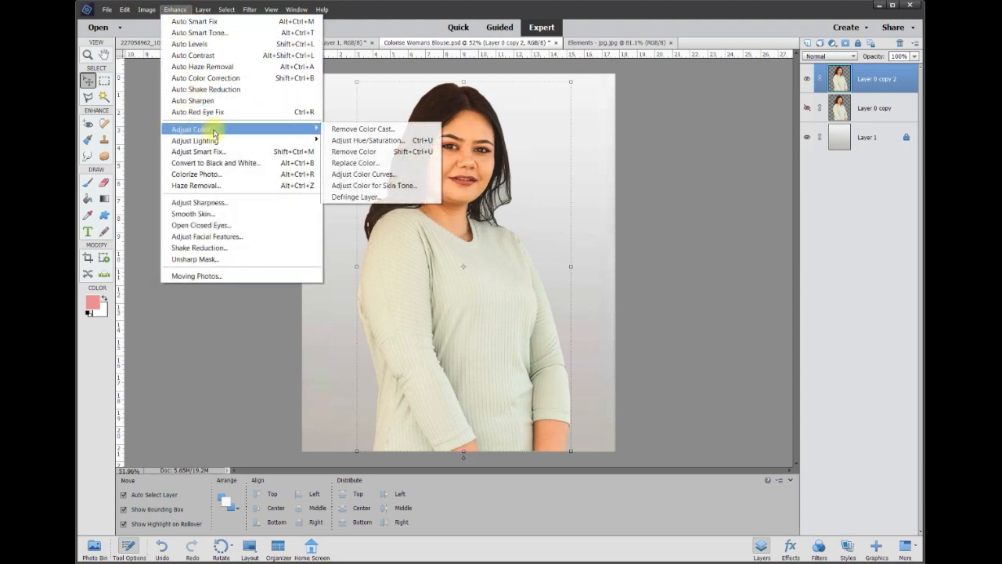
click(376, 143)
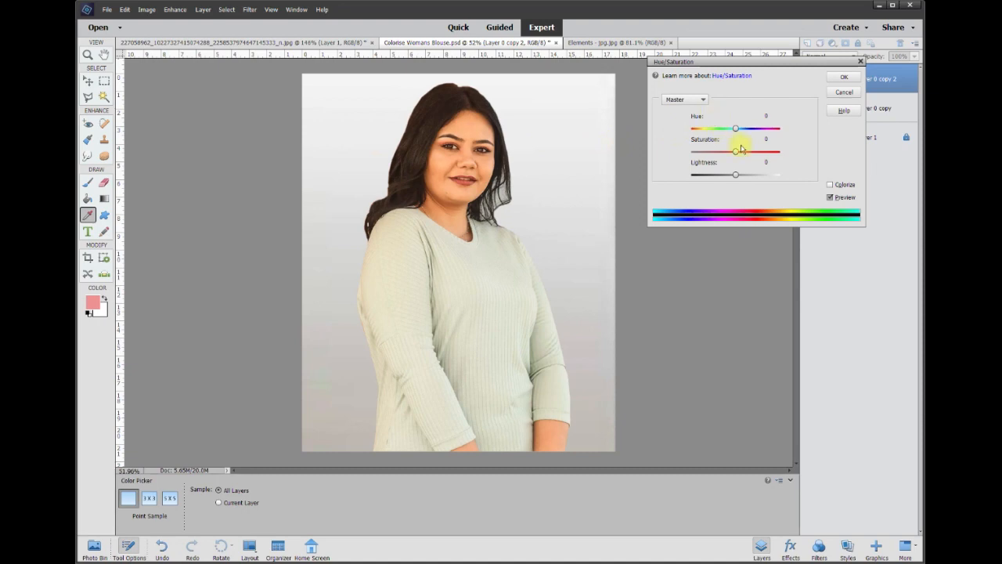
Step: Try small Master hue shifts on the duplicated layer to recolour the blouse
mouse_move(735, 132)
mouse_down()
mouse_move(694, 129)
mouse_move(777, 132)
mouse_move(735, 132)
mouse_up()
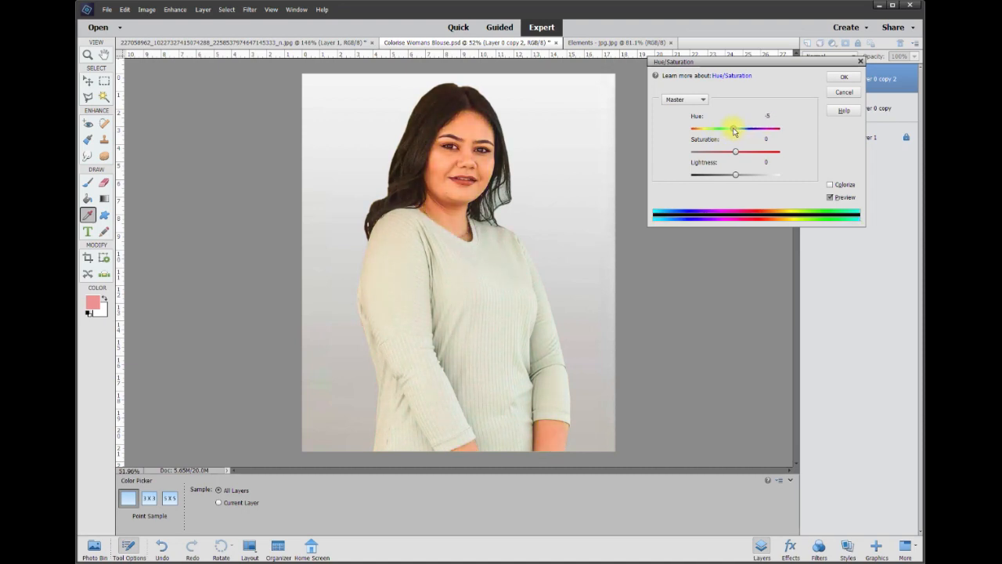
click(687, 100)
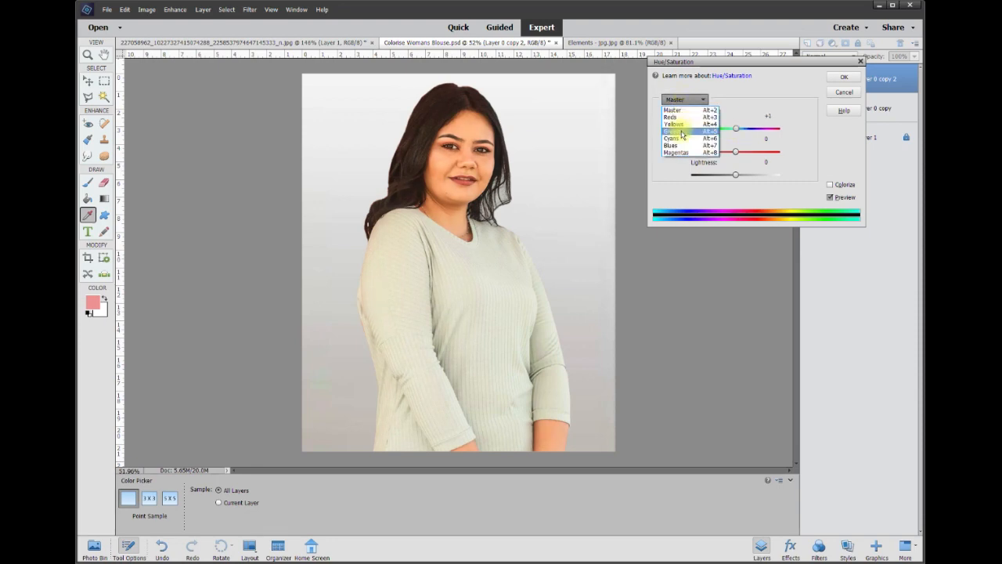
click(737, 127)
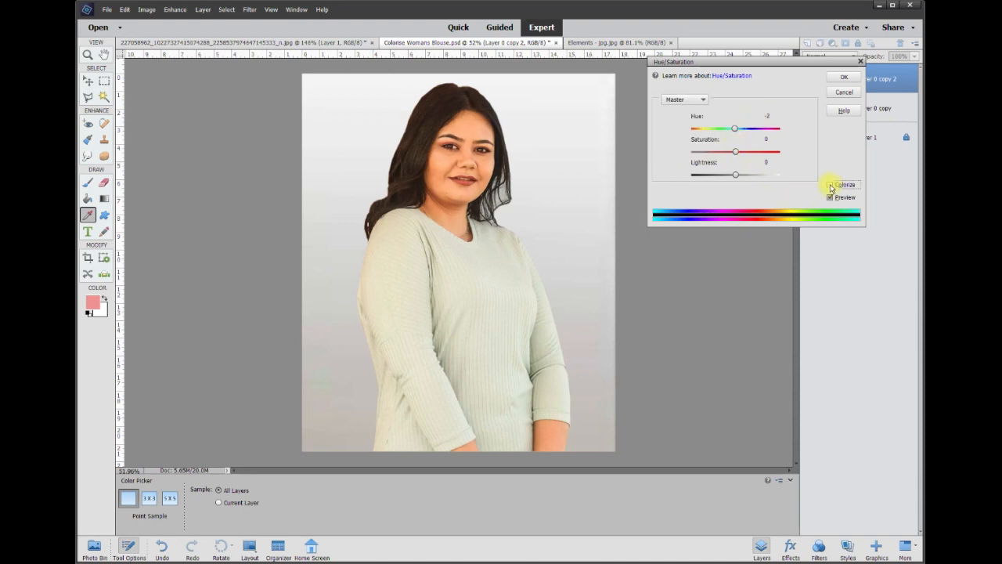
Step: Colorize the duplicated layer pink with hue 360 and saturation 41, and apply the Hue/Saturation adjustment
click(831, 185)
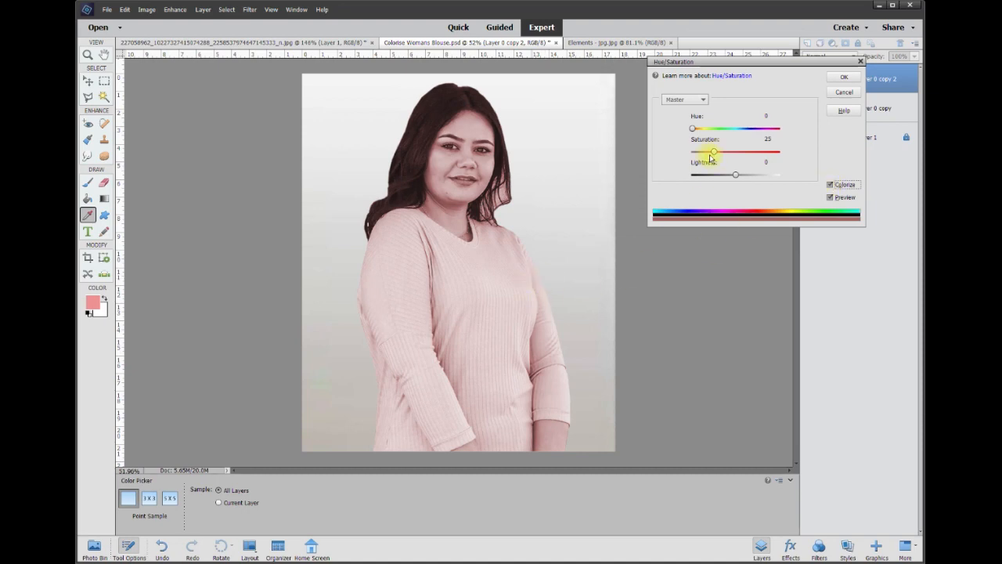
drag(693, 131, 760, 134)
mouse_move(714, 155)
mouse_down()
mouse_move(767, 156)
mouse_move(695, 154)
mouse_move(721, 154)
mouse_up()
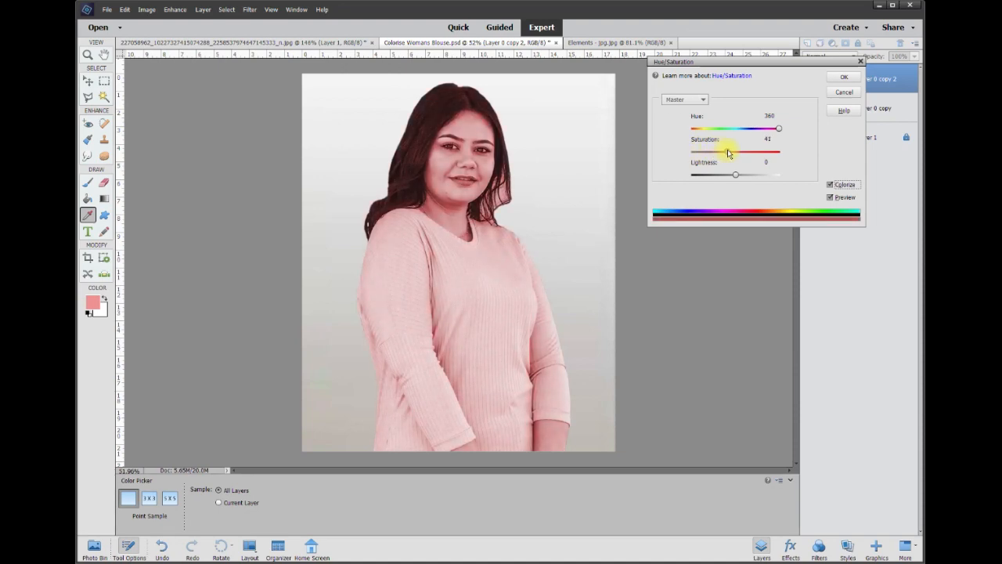
click(845, 78)
key(v)
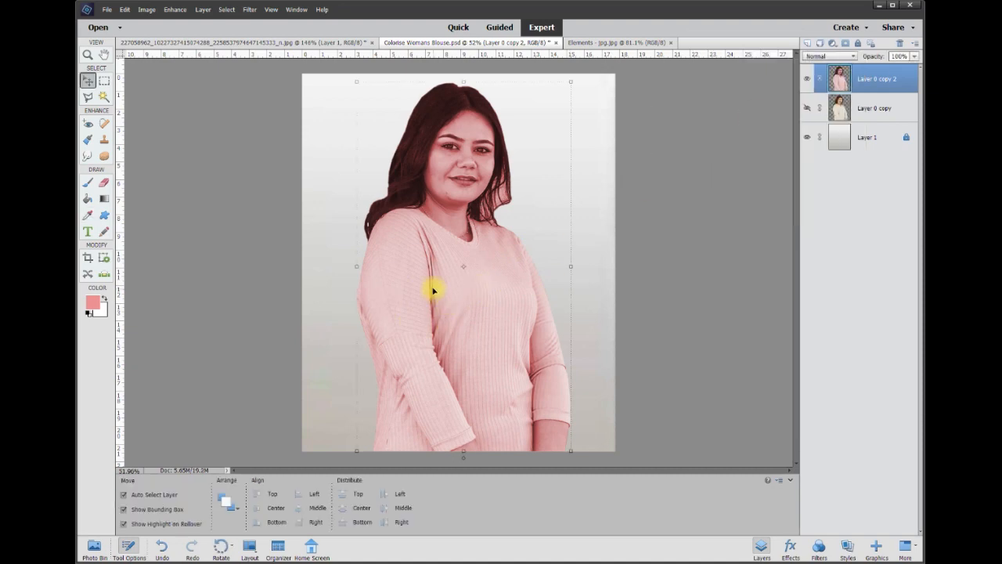
Step: Show the original Layer 0 copy again and compare it with the pink duplicate by toggling the duplicate's visibility
scroll(454, 260, up, 3)
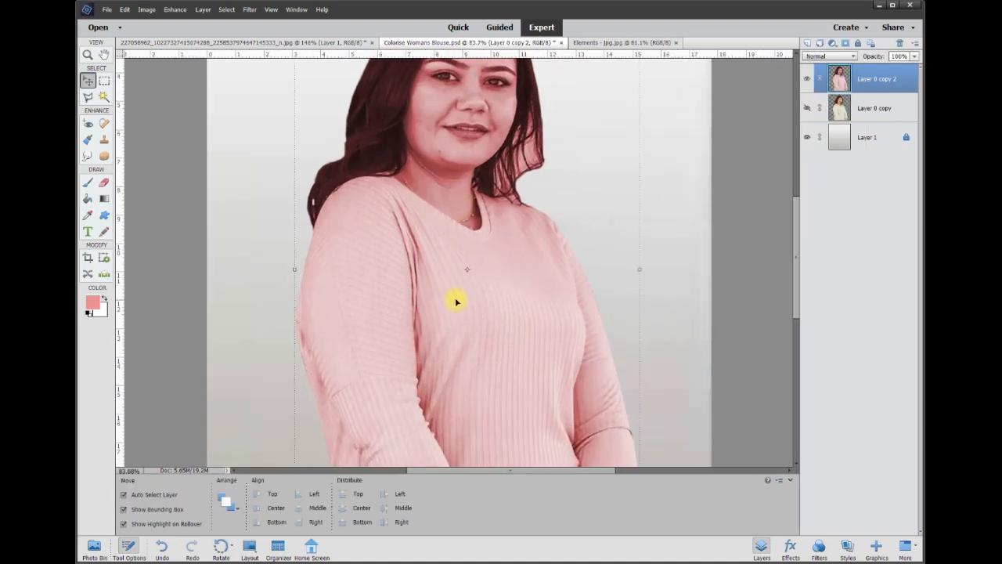
click(807, 108)
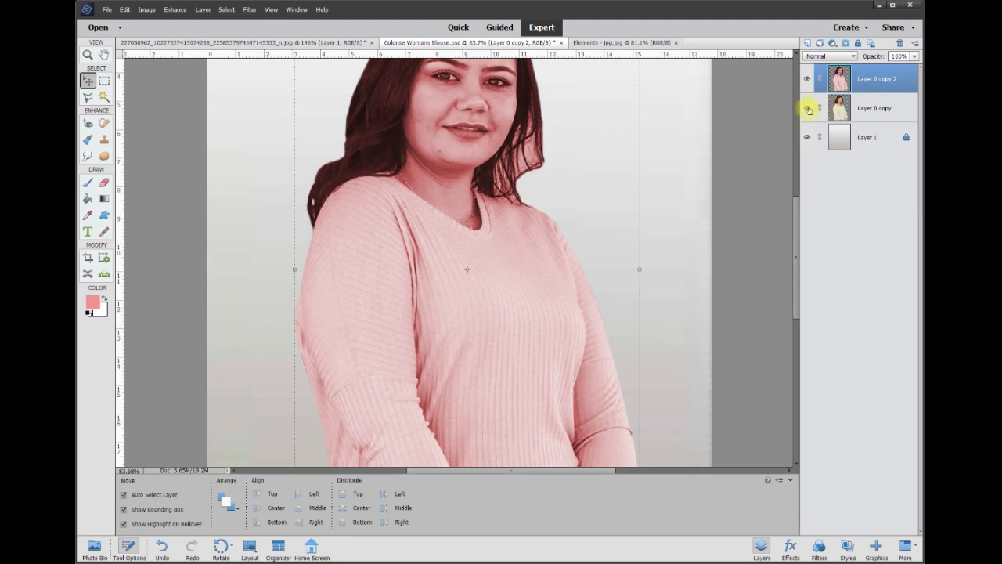
click(807, 80)
click(807, 79)
click(807, 79)
click(808, 79)
click(808, 79)
click(807, 79)
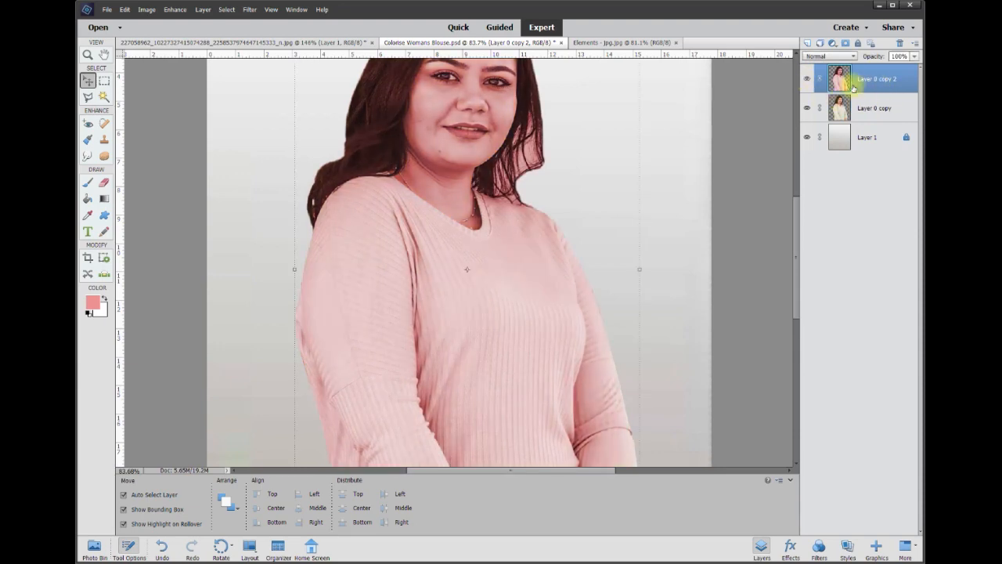
Step: Erase the pink tint just outside the blouse along the shoulders and neckline with a 20 px eraser brush
click(104, 182)
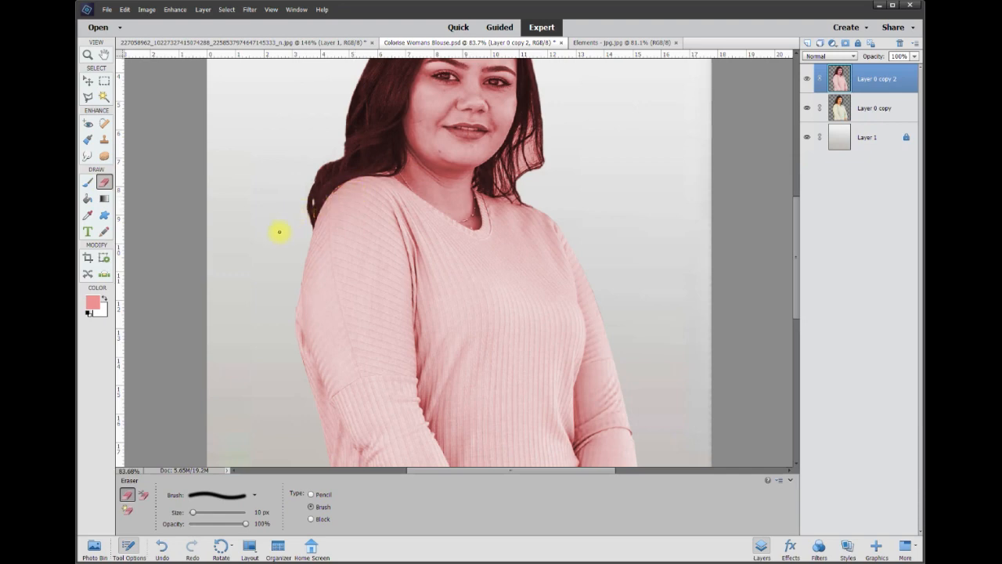
scroll(354, 227, up, 3)
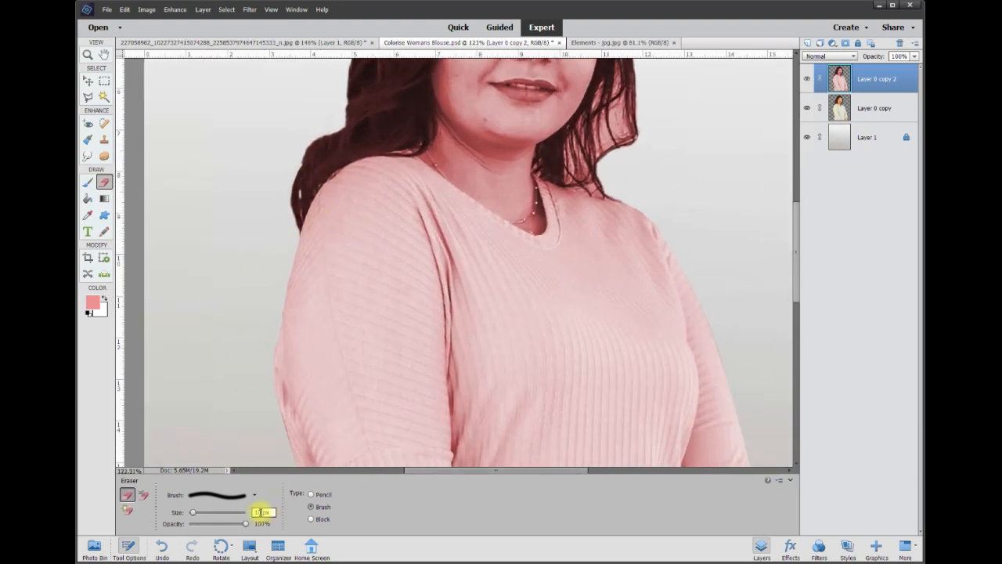
drag(261, 512, 265, 504)
key(BackSpace)
text(20)
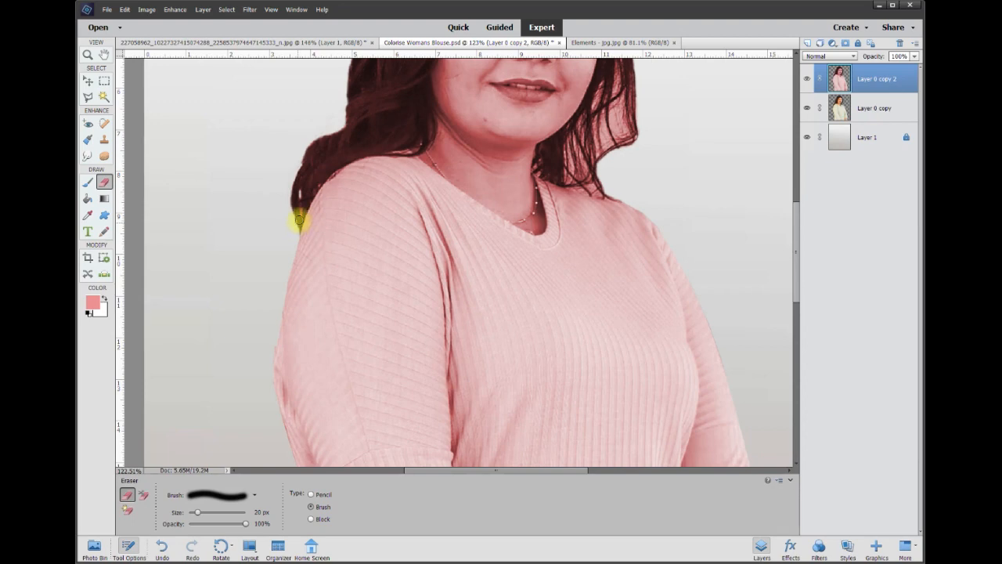
mouse_move(301, 214)
mouse_down()
mouse_move(333, 165)
mouse_move(374, 149)
mouse_move(412, 148)
mouse_move(535, 229)
mouse_move(531, 165)
mouse_move(611, 197)
mouse_up()
Step: Start a Polygonal Lasso outline along the erased edge, from one shoulder around the neckline to the other shoulder
scroll(660, 195, down, 4)
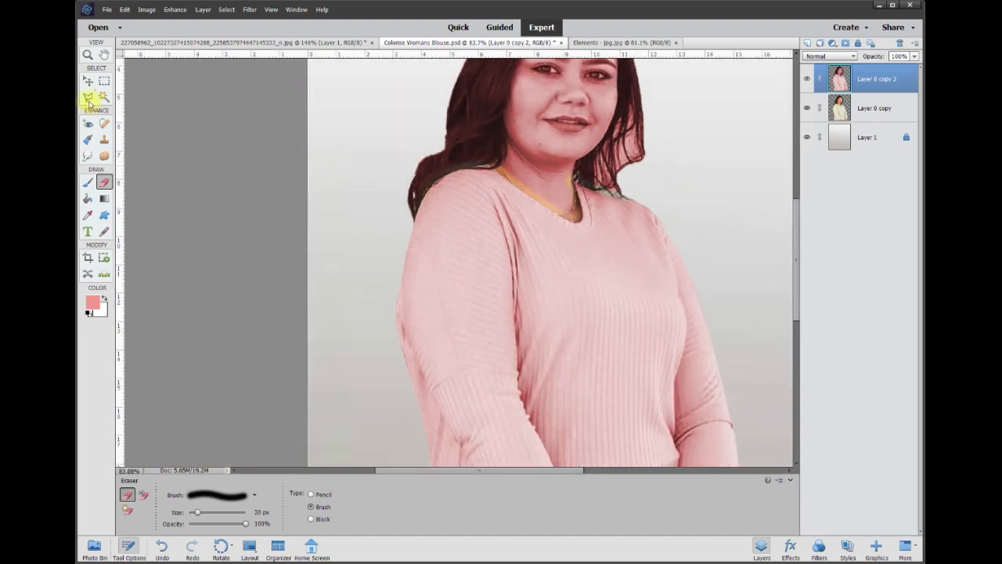
click(88, 97)
scroll(655, 182, up, 4)
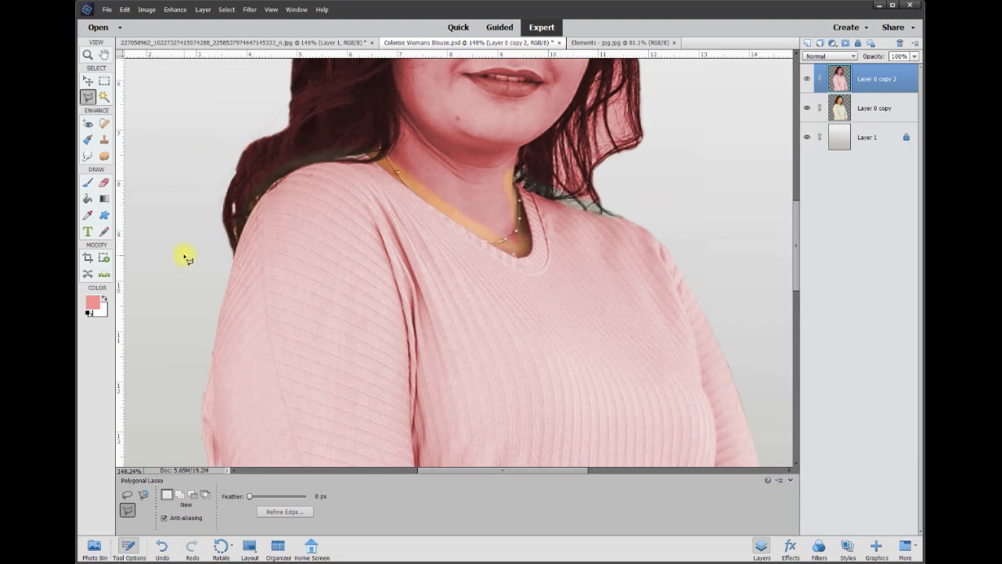
click(227, 268)
click(235, 235)
click(278, 169)
click(380, 149)
click(493, 240)
click(517, 250)
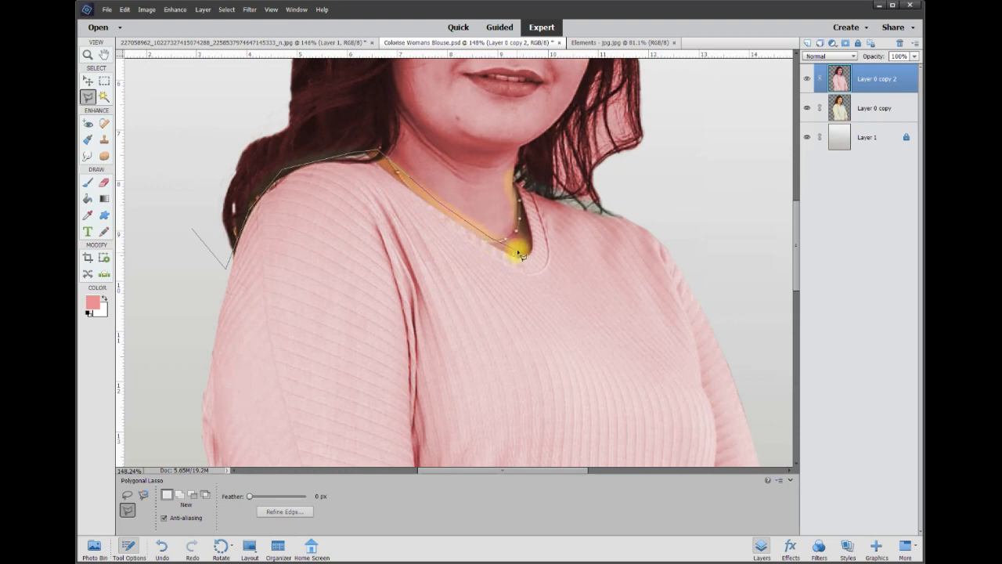
click(515, 174)
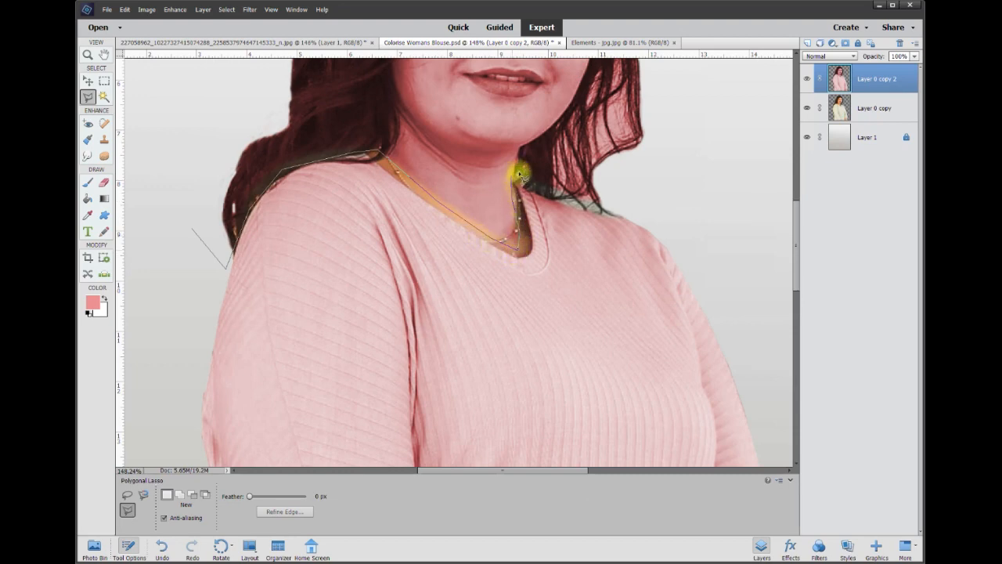
click(622, 217)
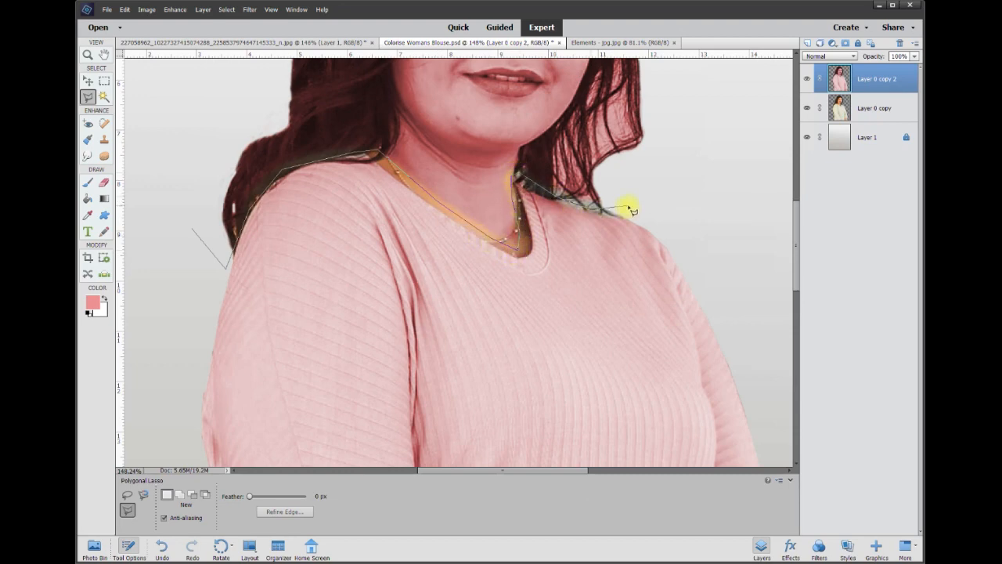
Step: Continue the lasso outline loosely around the hair and head, and close the selection beside the first shoulder
click(694, 102)
click(710, 121)
click(593, 66)
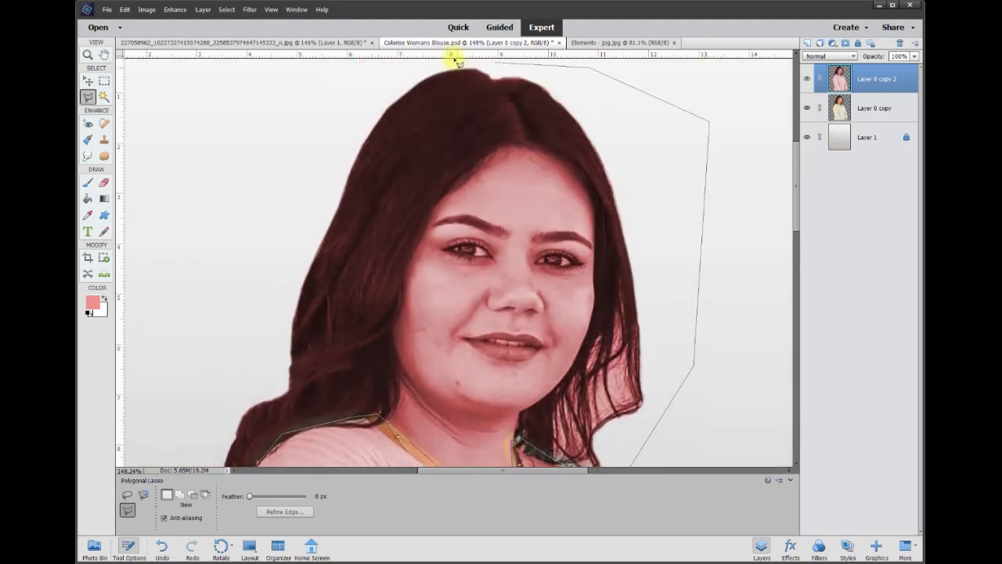
click(447, 60)
click(280, 158)
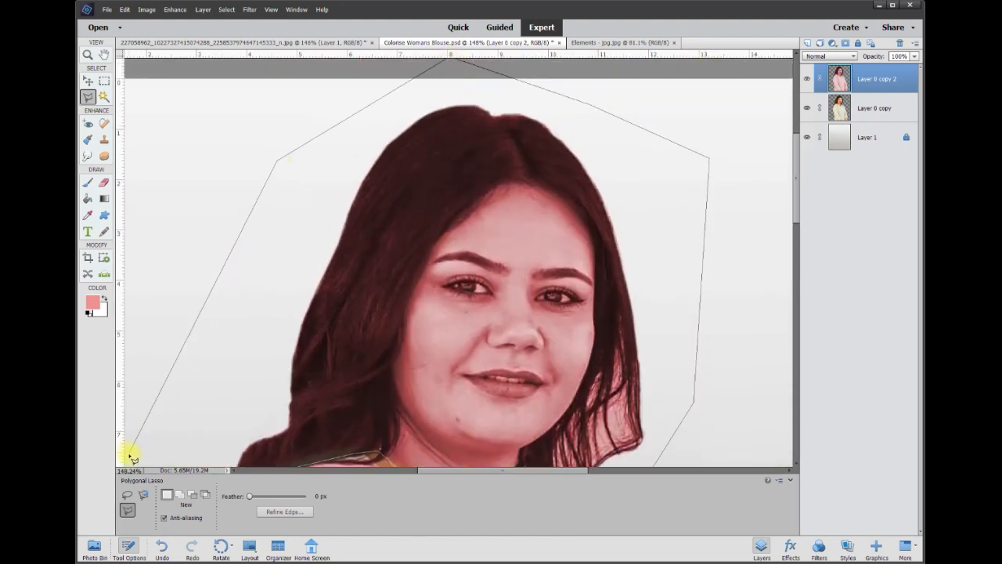
click(212, 385)
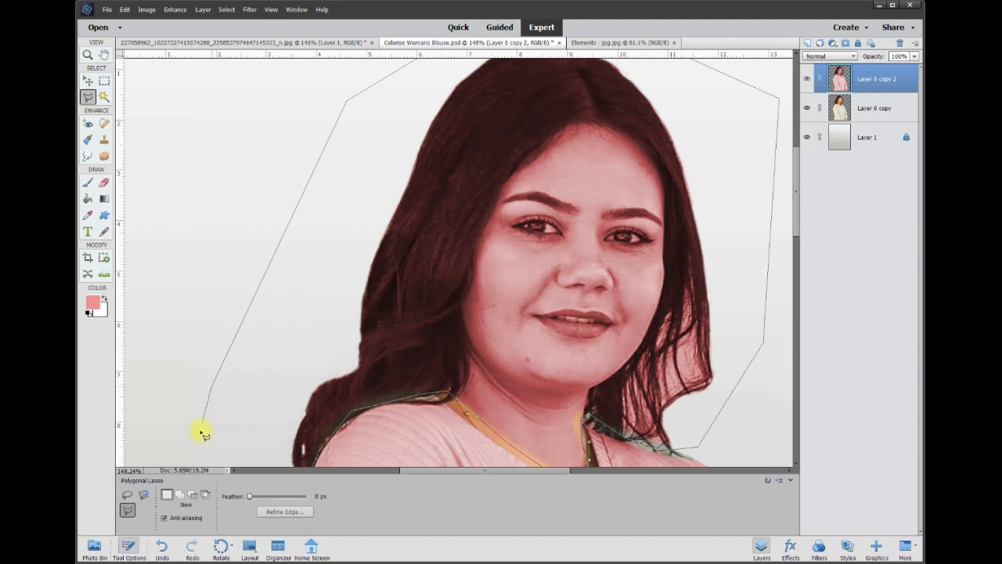
double_click(223, 313)
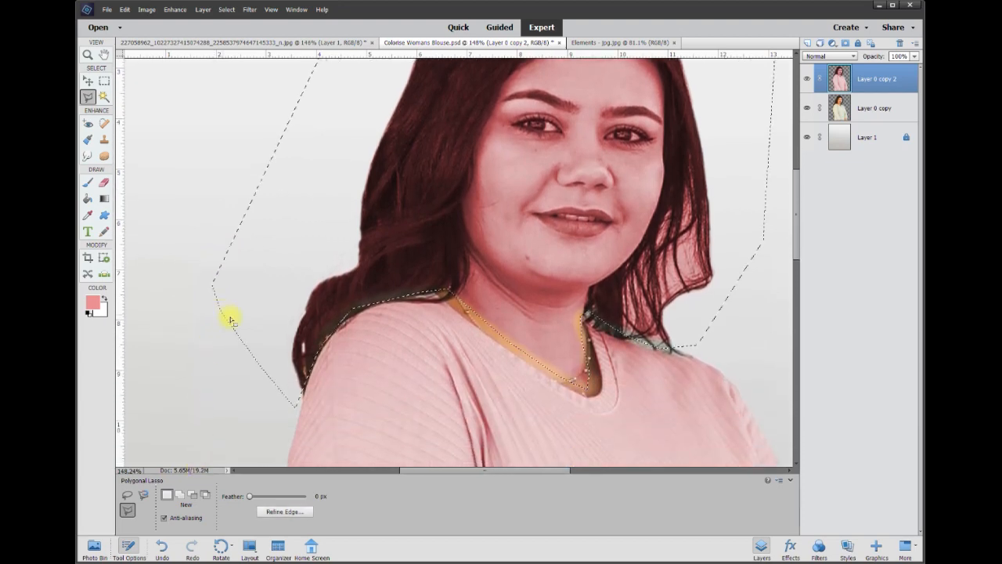
Step: Delete the pink tint from the selected hair, face and neck area of Layer 0 copy 2 and deselect
key(ctrl+0)
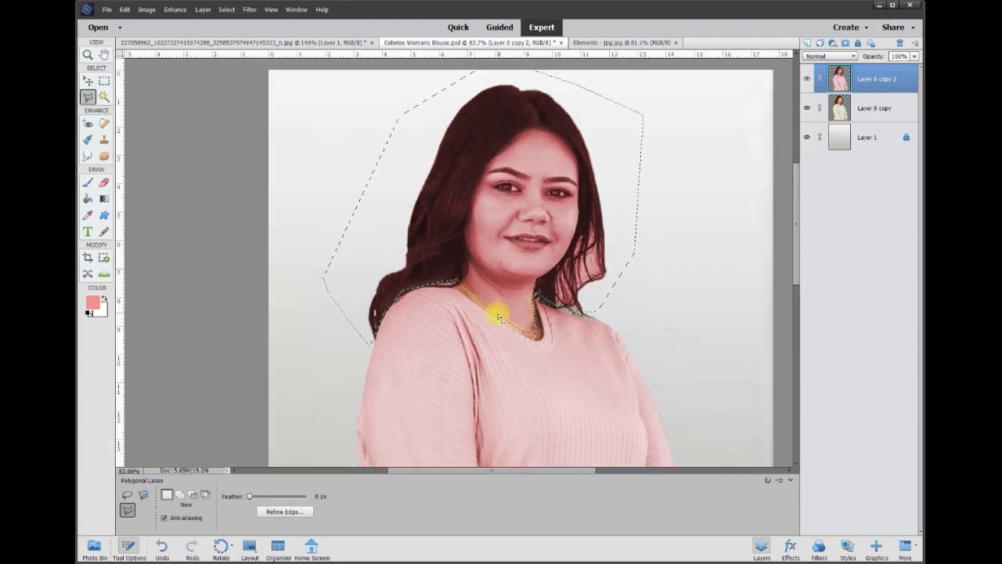
key(Delete)
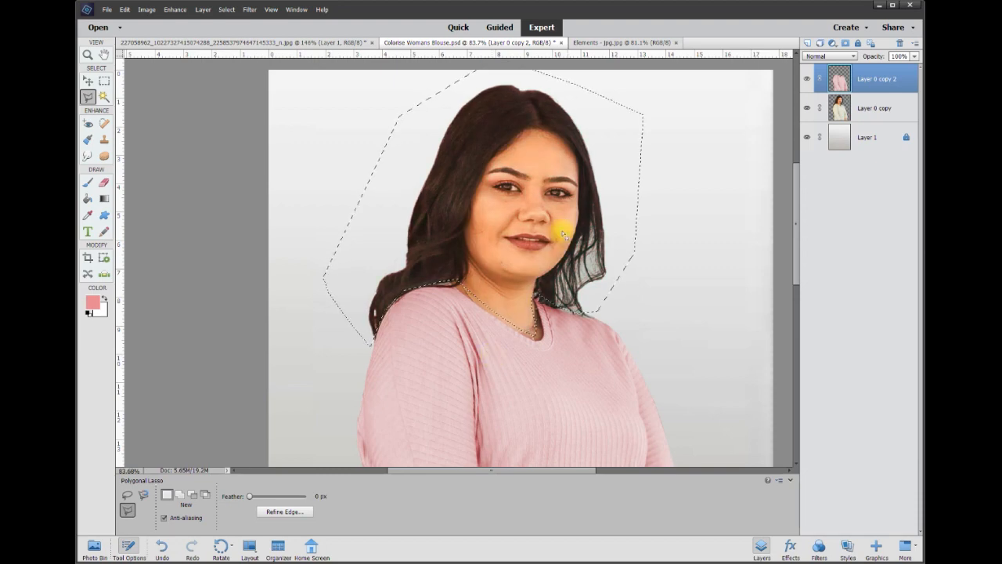
key(ctrl+d)
Step: Check the cleaned-up blouse by toggling the visibility of Layer 0 copy 2, followed by that of Layer 0 copy
click(807, 80)
click(807, 79)
click(808, 79)
click(808, 79)
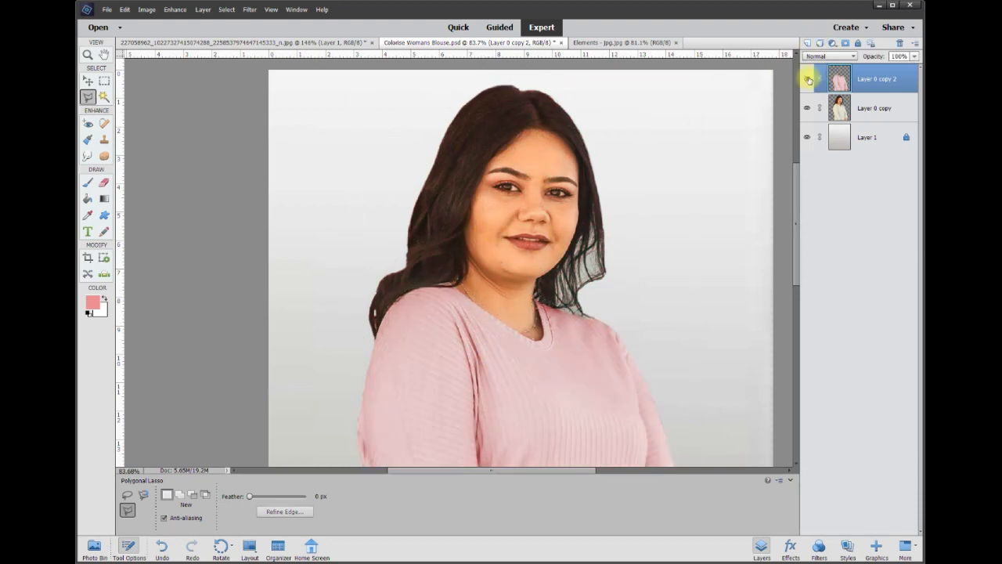
click(809, 108)
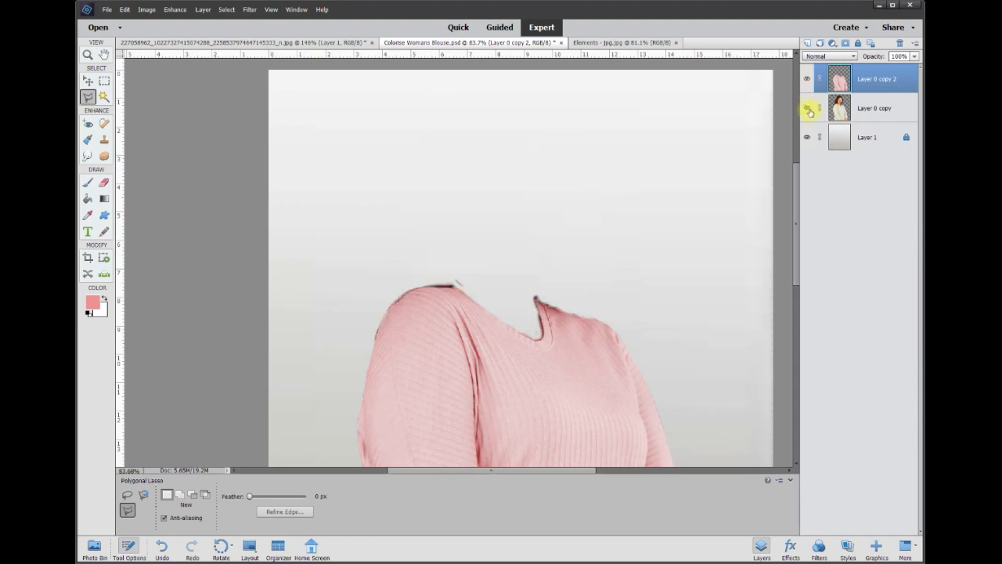
click(808, 108)
click(808, 108)
click(808, 109)
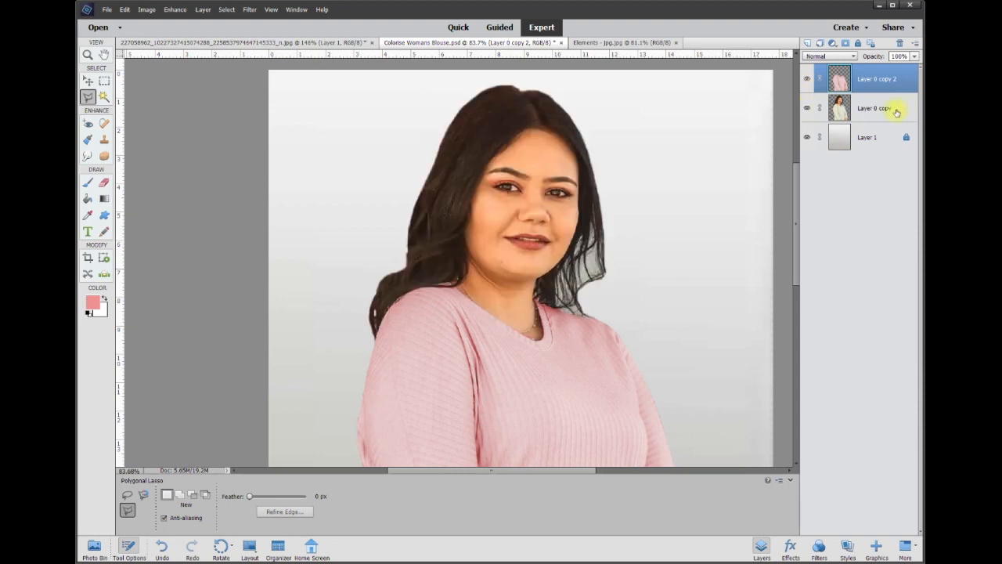
Step: Erase the pink tint with a 10 px eraser along the forearm's inner edge and sleeve cuff, on the arm hanging straight down
drag(794, 246, 800, 362)
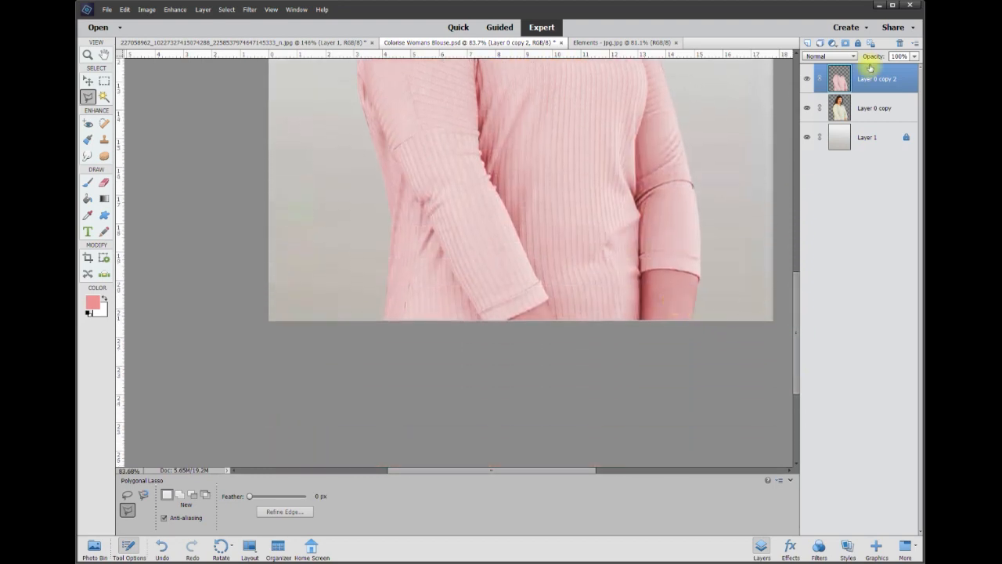
scroll(722, 304, up, 2)
scroll(722, 304, up, 4)
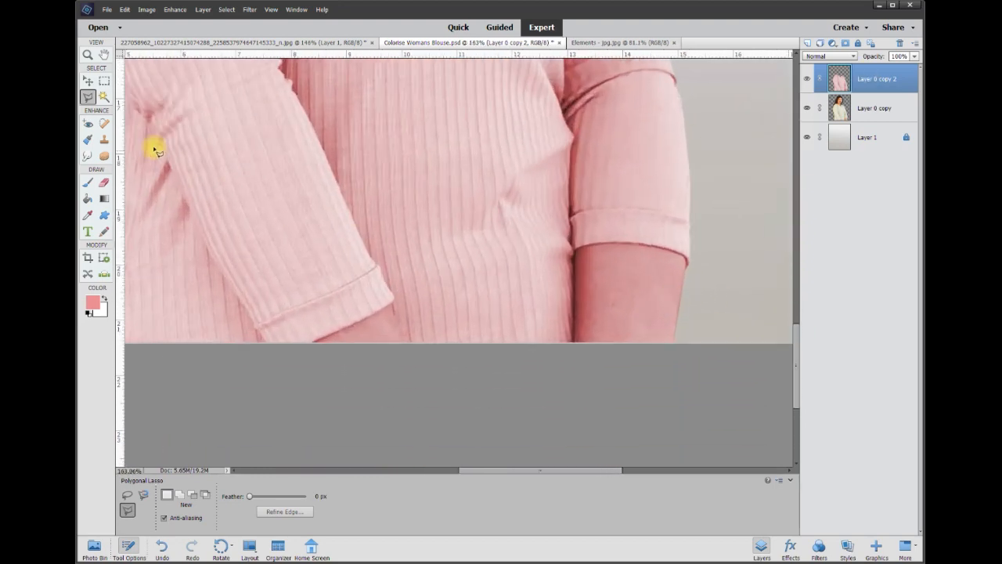
click(105, 183)
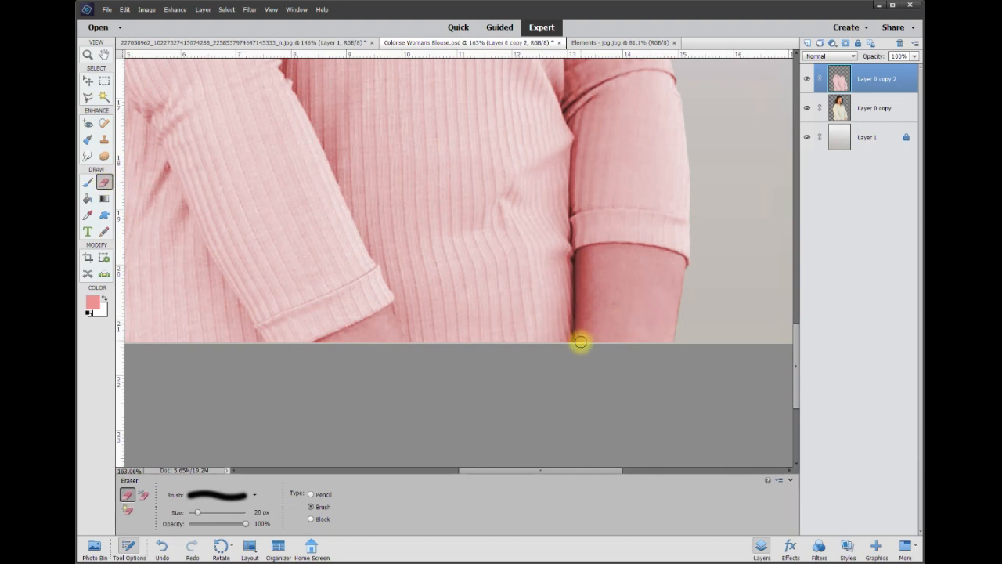
drag(259, 512, 240, 503)
text(1)
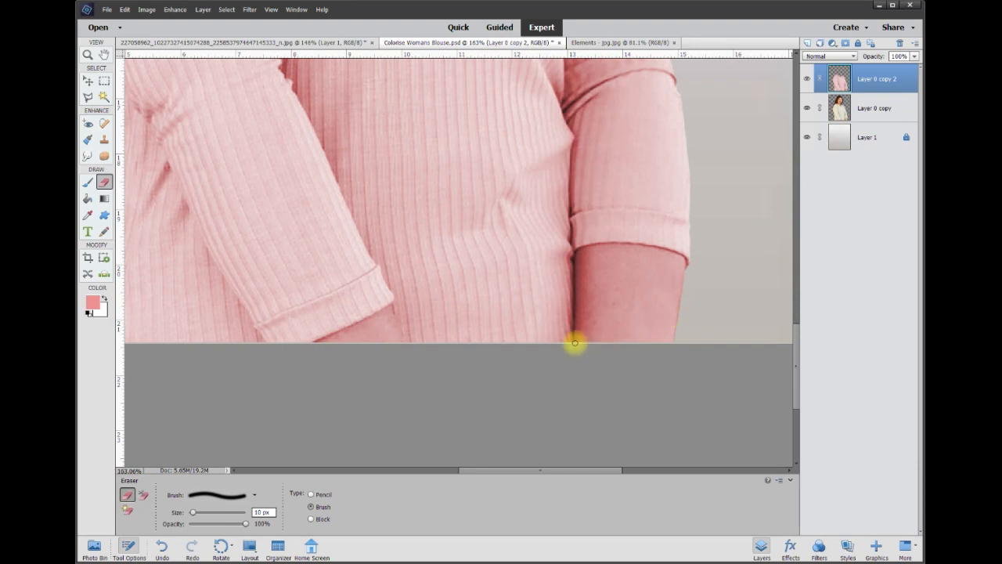
mouse_move(576, 256)
mouse_down()
mouse_move(615, 246)
mouse_move(665, 254)
mouse_up()
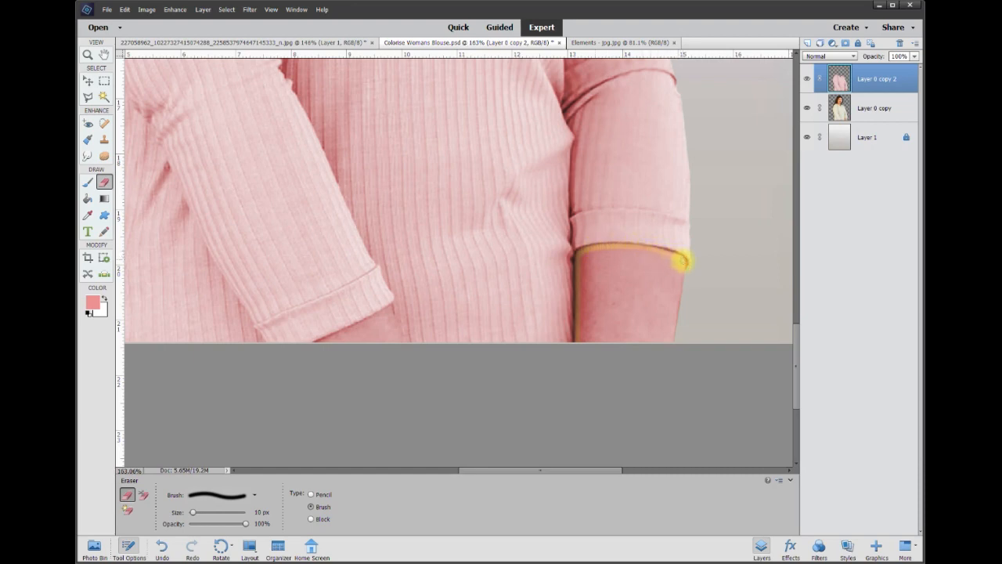
drag(686, 274, 686, 275)
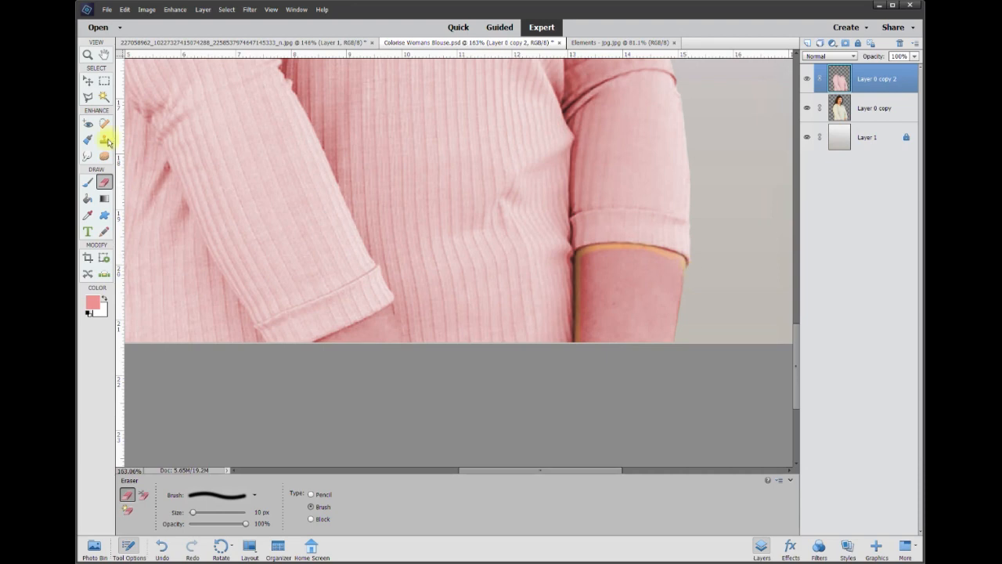
Step: Outline the bare forearm below the erased cuff edge with the Polygonal Lasso and delete its pink tint
click(89, 97)
click(705, 276)
click(668, 253)
click(615, 245)
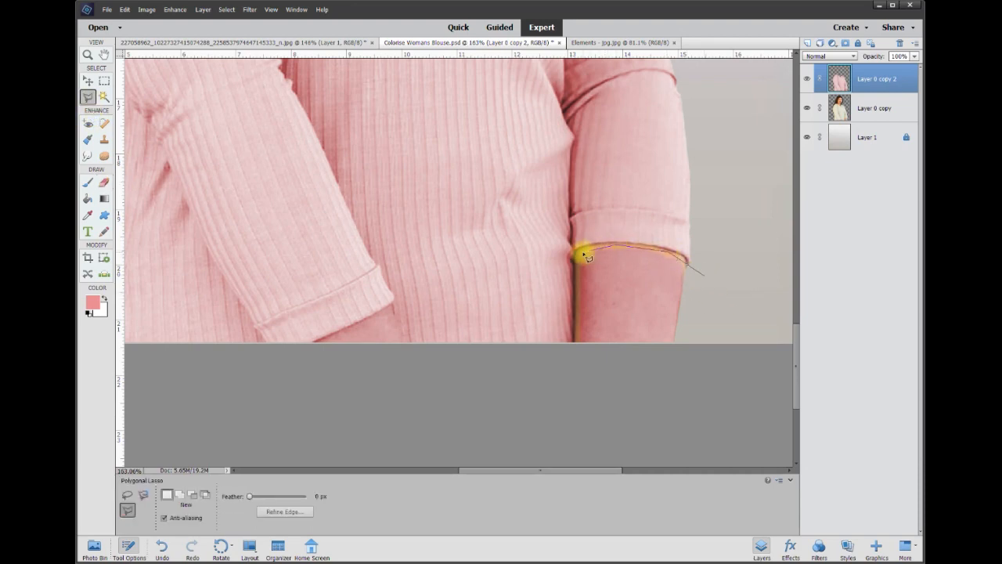
click(576, 253)
click(575, 347)
double_click(701, 364)
key(Delete)
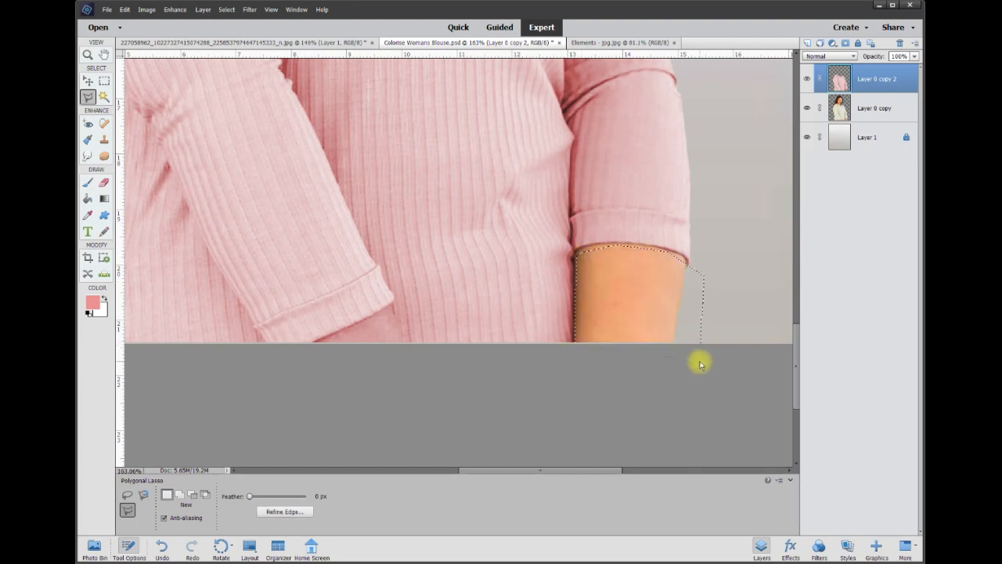
Step: Erase the pink tint along the edges of the other wrist, under its cuff and beside the blouse, with the 10 px eraser
click(103, 181)
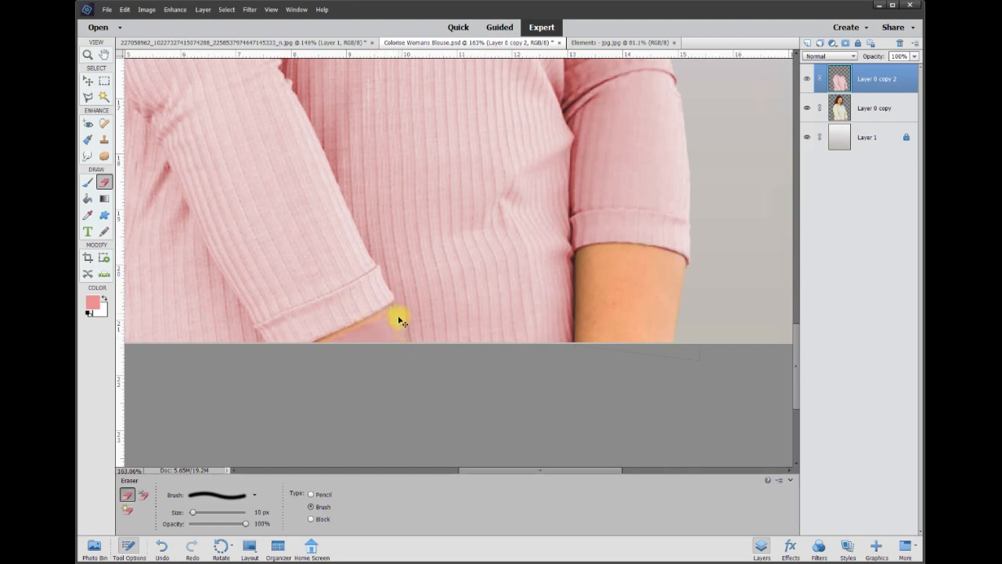
scroll(407, 332, up, 2)
scroll(407, 332, up, 1)
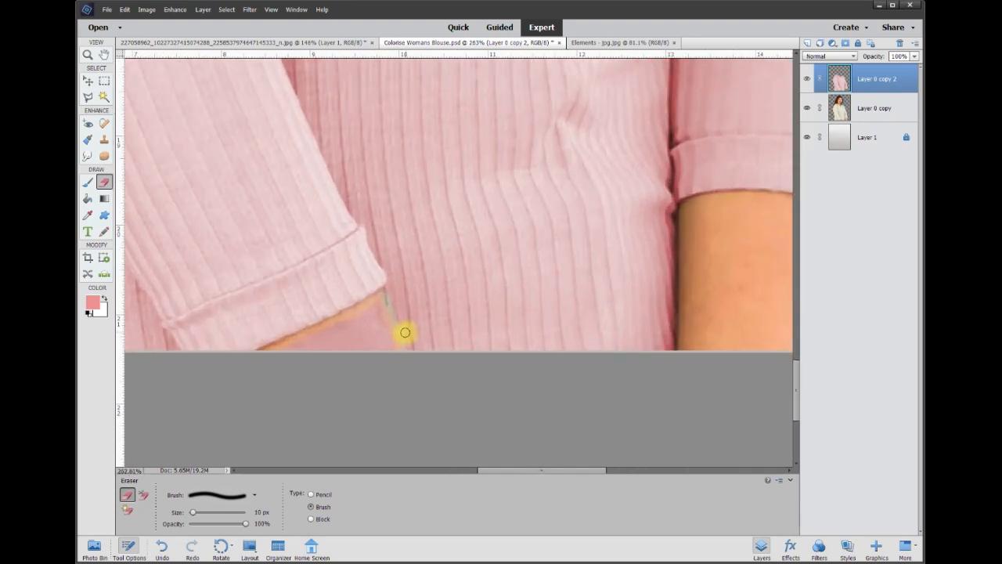
scroll(396, 342, up, 1)
scroll(396, 342, up, 1)
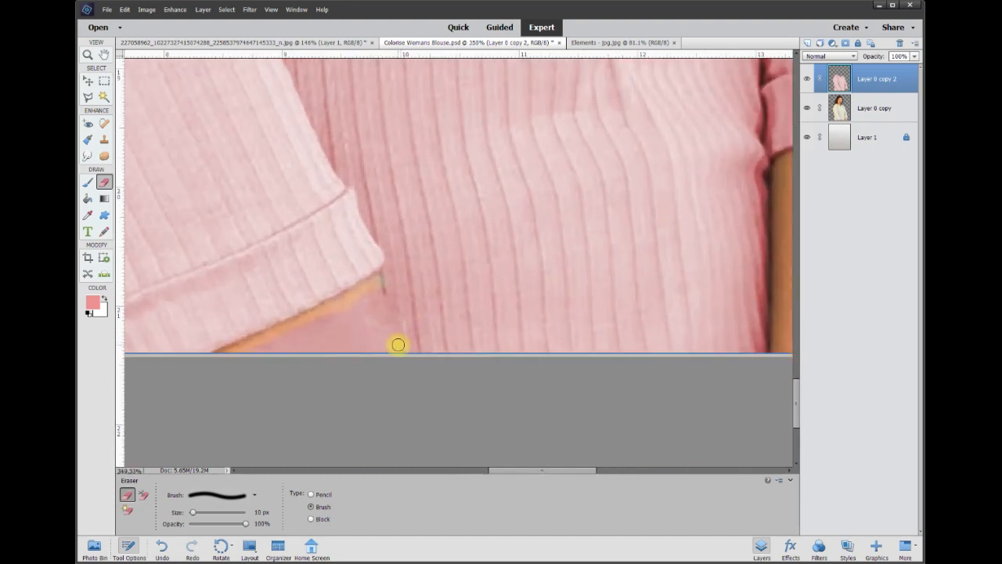
mouse_move(400, 359)
mouse_down()
mouse_move(379, 318)
mouse_move(373, 290)
mouse_up()
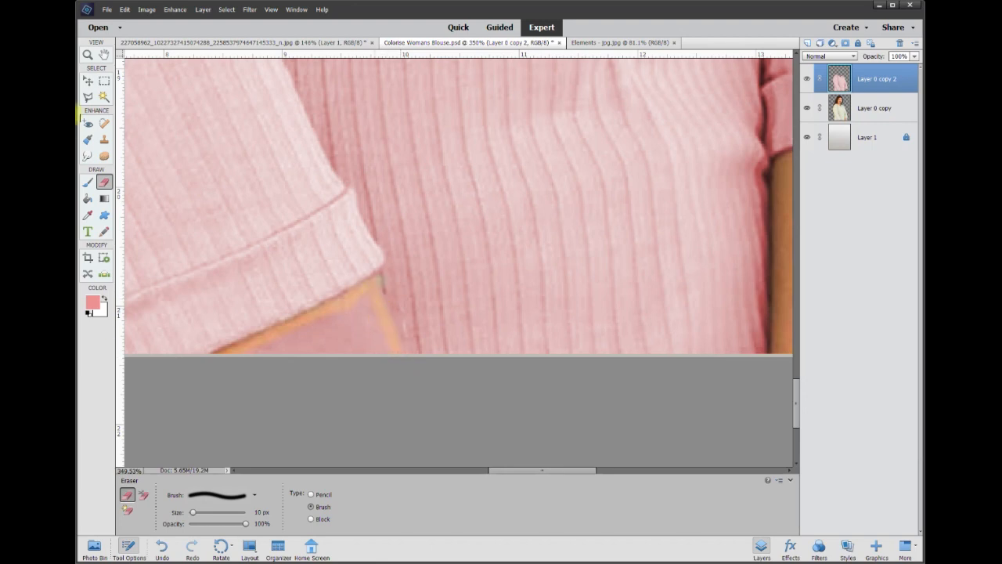
Step: Select the skin of that wrist with the Polygonal Lasso and delete the remaining pink tint
click(88, 99)
click(188, 363)
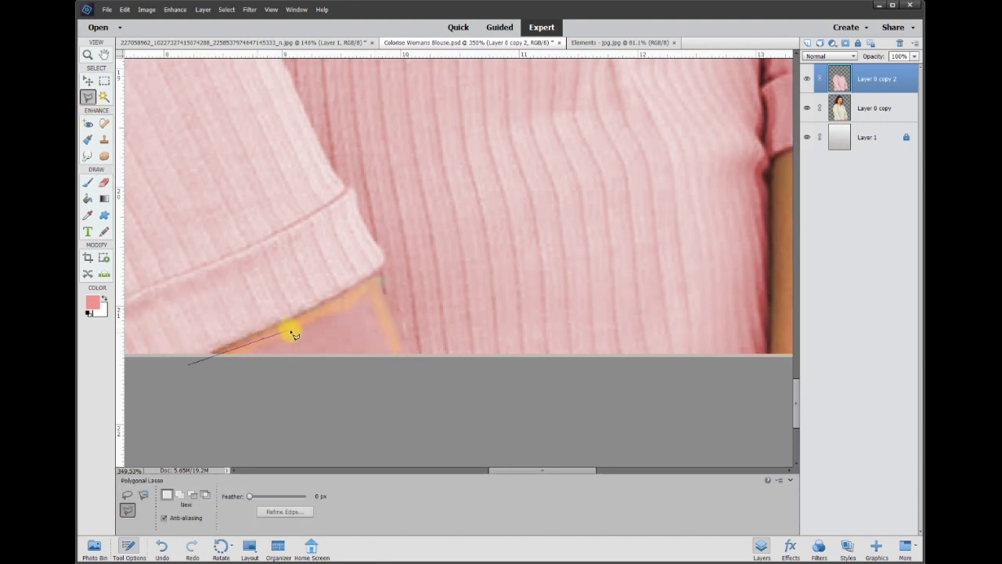
click(372, 288)
double_click(411, 382)
key(Delete)
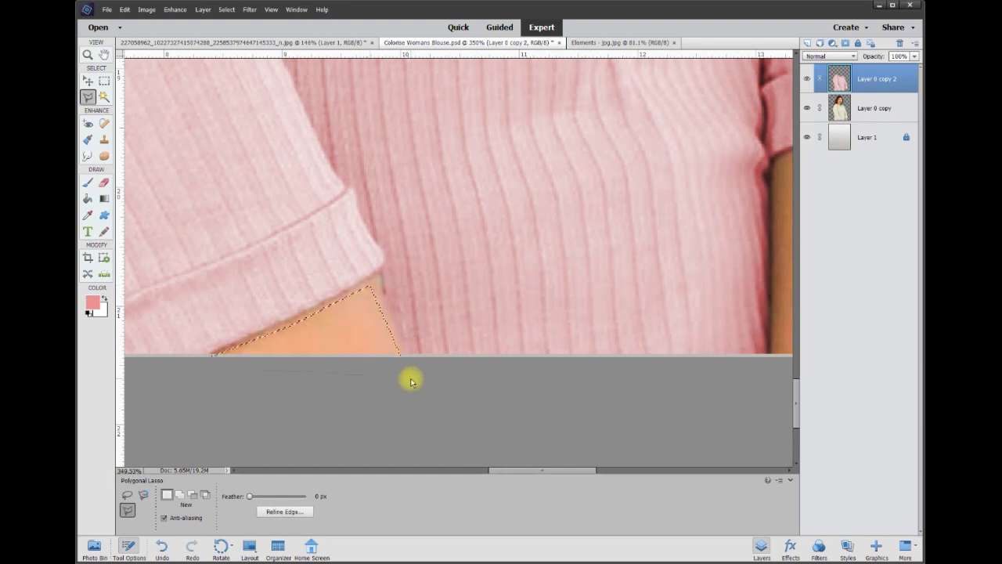
Step: Hide Layer 1 and Layer 0 copy to inspect the pink blouse alone, and show both layers again
scroll(385, 368, down, 6)
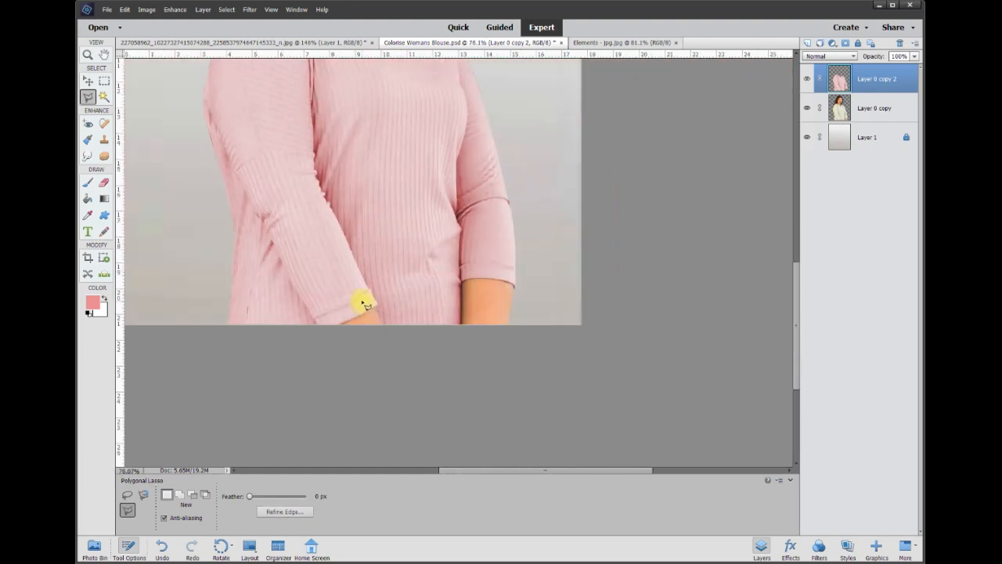
scroll(364, 304, down, 2)
scroll(410, 384, up, 1)
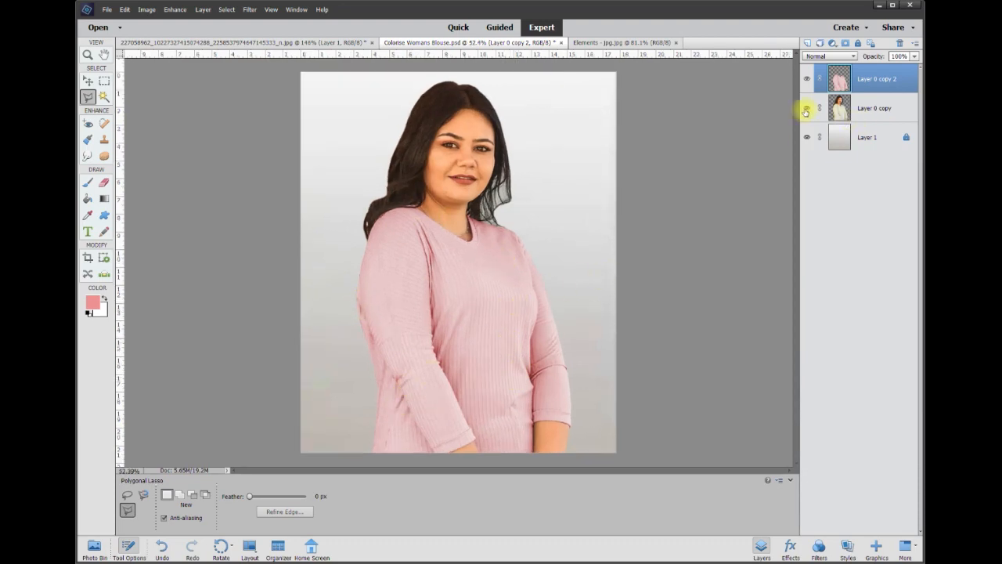
click(807, 138)
click(806, 108)
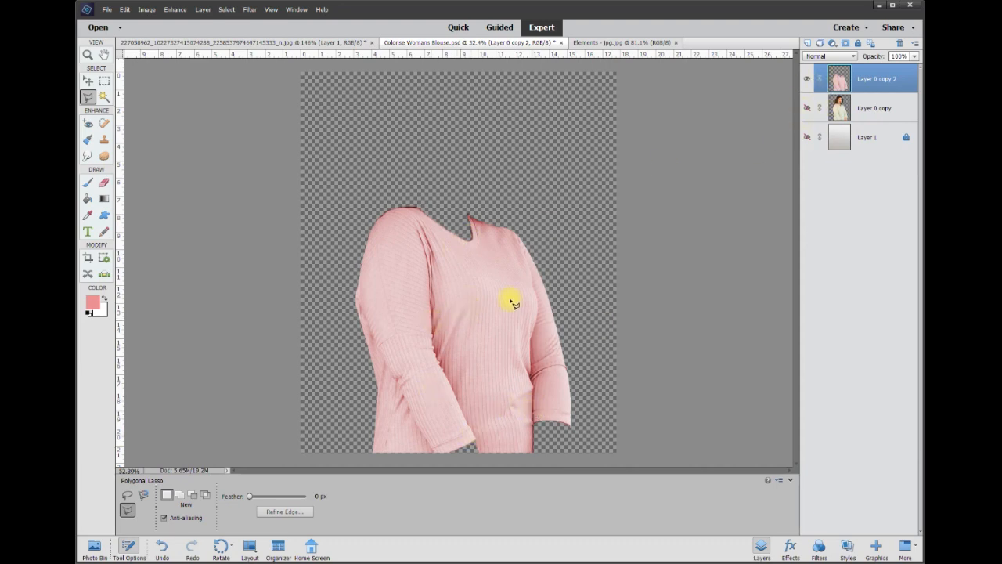
click(807, 137)
click(807, 108)
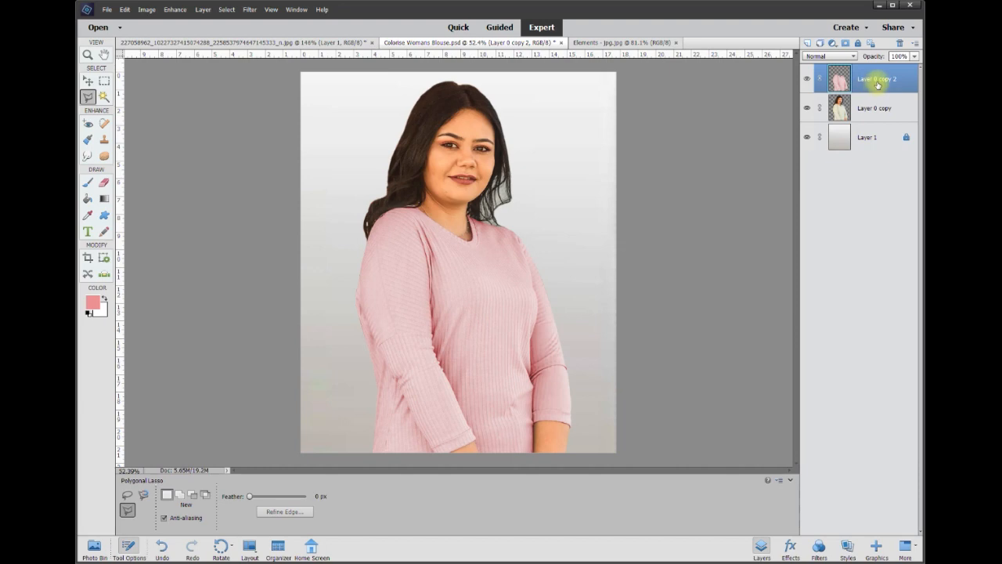
Step: Compare the original and pink blouse by repeatedly toggling the visibility of Layer 0 copy 2
click(808, 79)
click(808, 79)
click(808, 79)
click(807, 79)
click(807, 79)
click(808, 79)
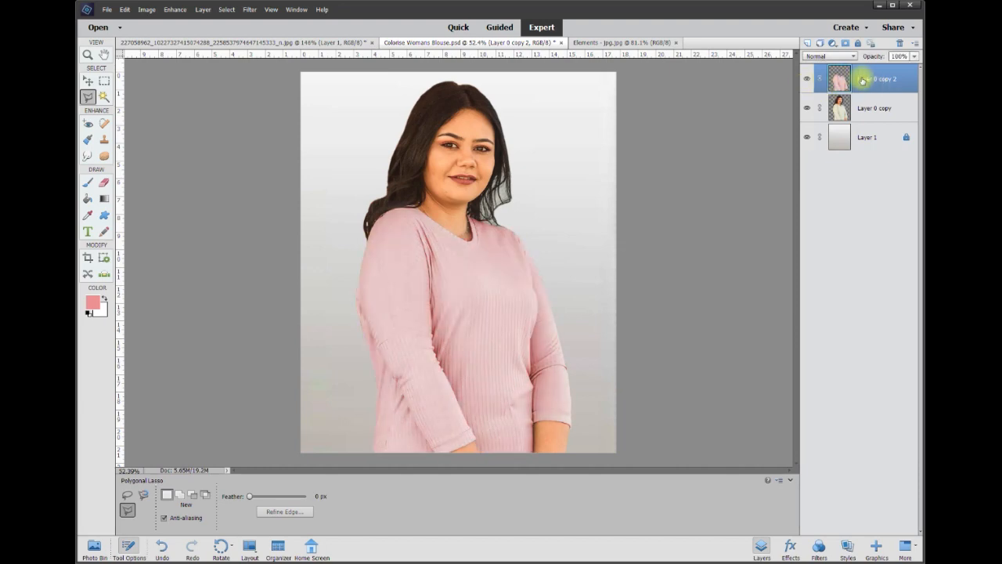
Step: Open the Hue/Saturation adjustment for Layer 0 copy 2 and shift the hue to +180 to turn the blouse light turquoise
click(178, 11)
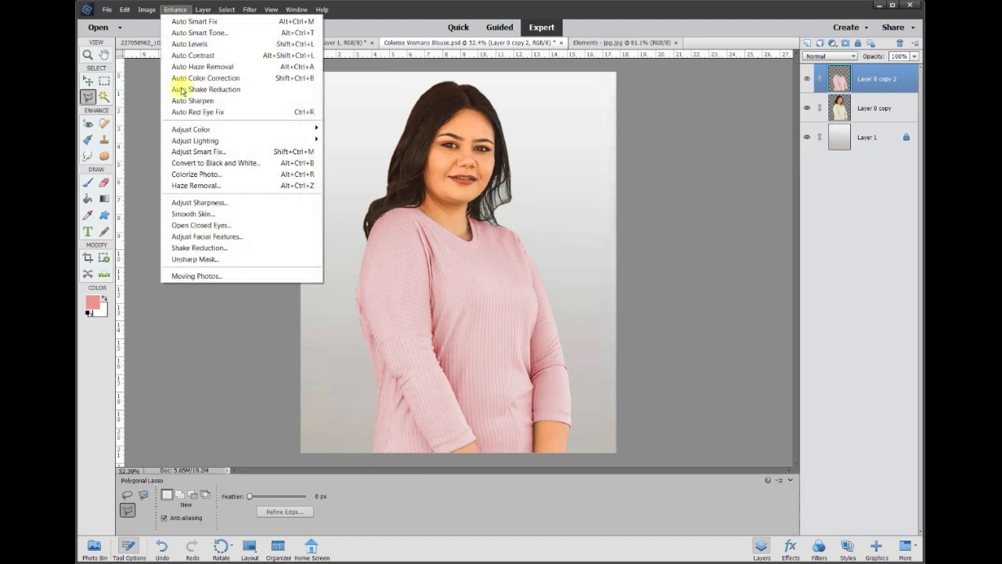
mouse_move(326, 131)
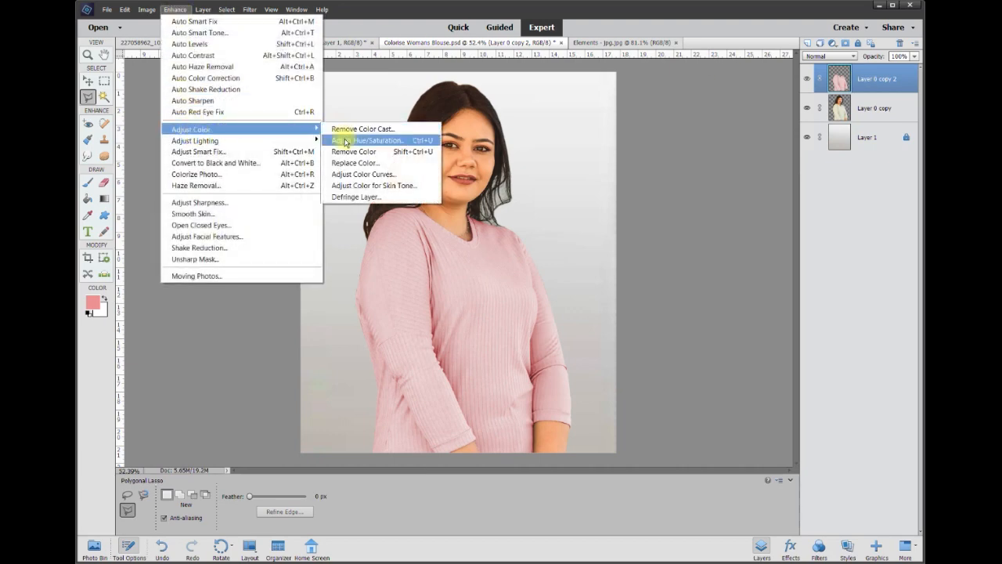
click(361, 140)
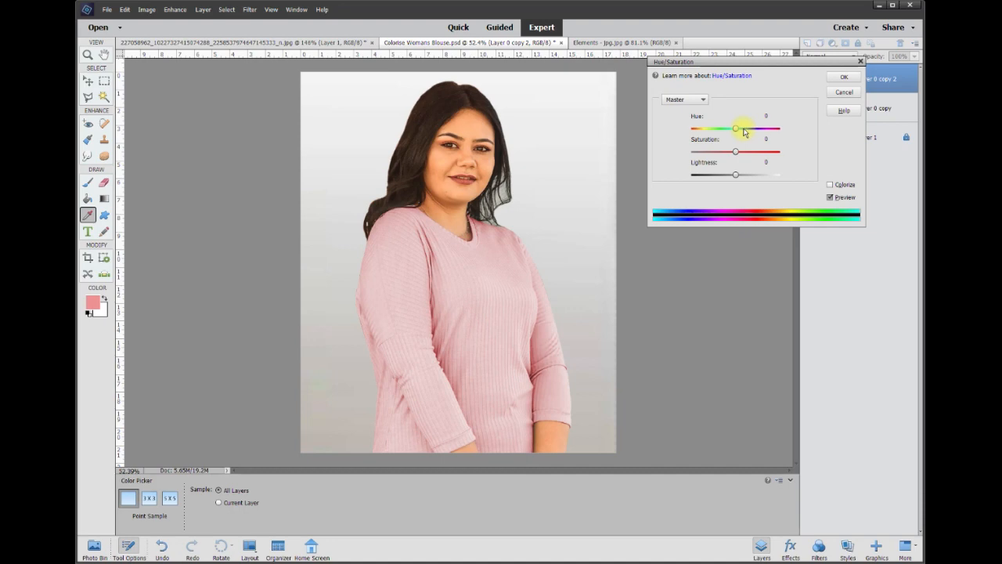
drag(779, 69, 791, 135)
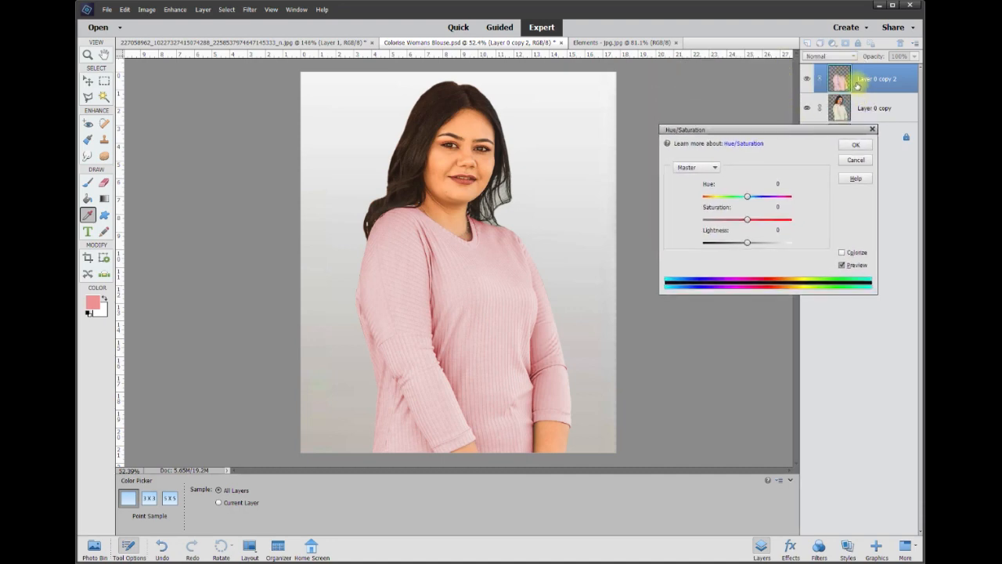
drag(748, 200, 809, 201)
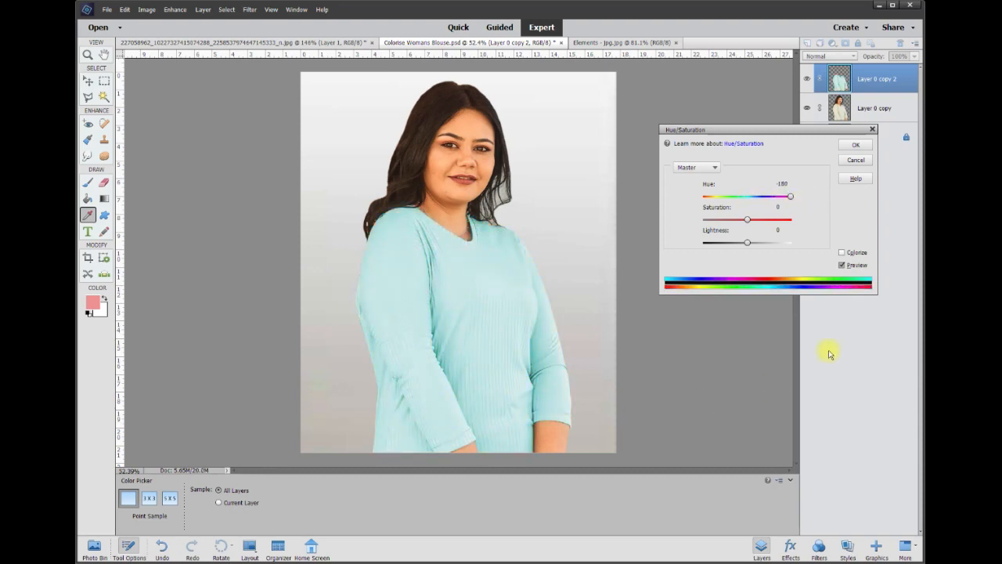